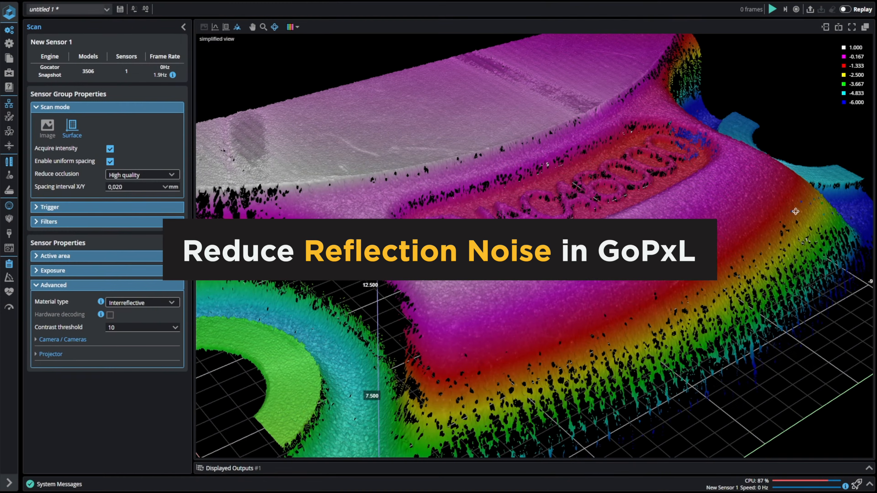
# - Examine the engraved lettering and the noisy edges of the 3D surface scan from several angles
pyautogui.moveTo(430, 306); pyautogui.dragTo(451, 211)
pyautogui.moveTo(420, 252); pyautogui.dragTo(638, 253)
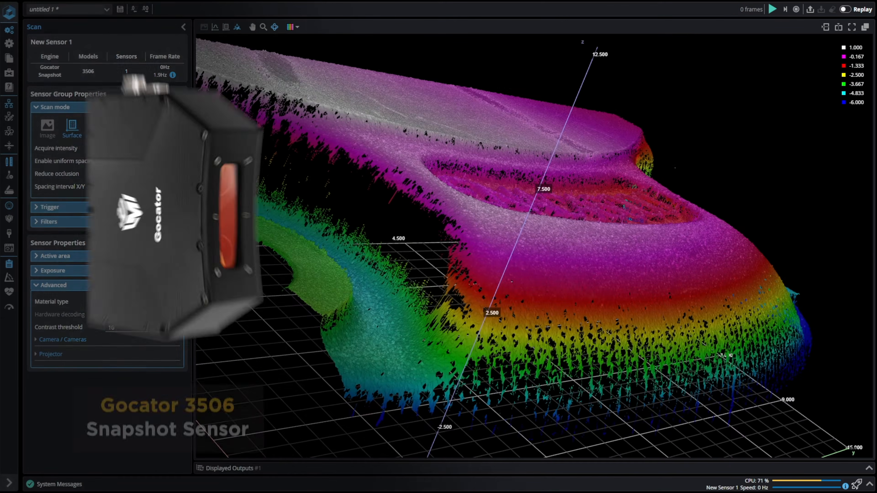
pyautogui.moveTo(753, 270); pyautogui.dragTo(779, 316)
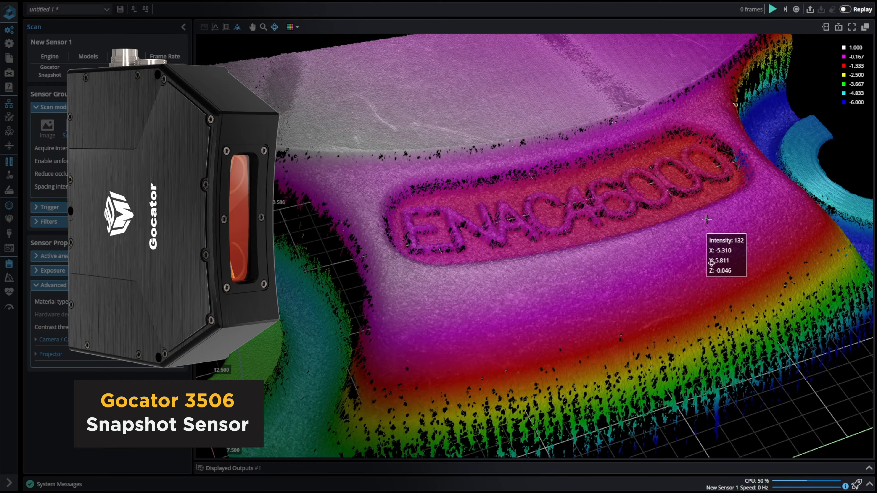
pyautogui.moveTo(711, 263); pyautogui.dragTo(717, 302)
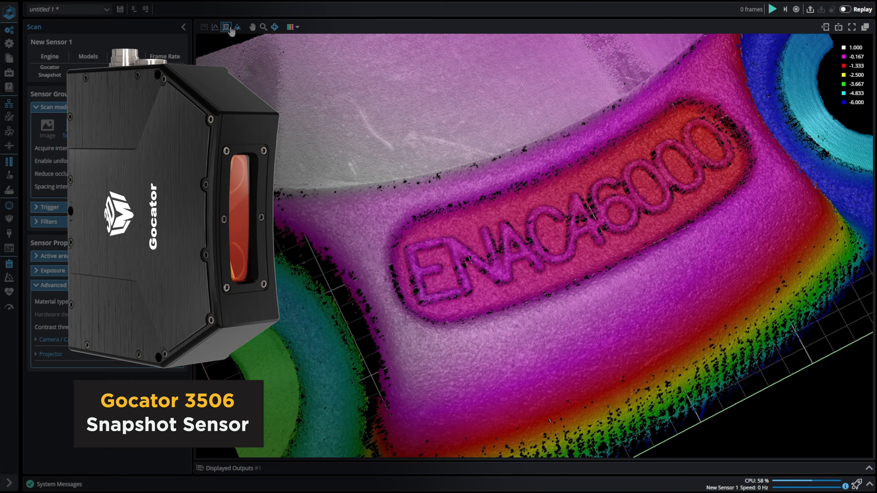
pyautogui.click(275, 27)
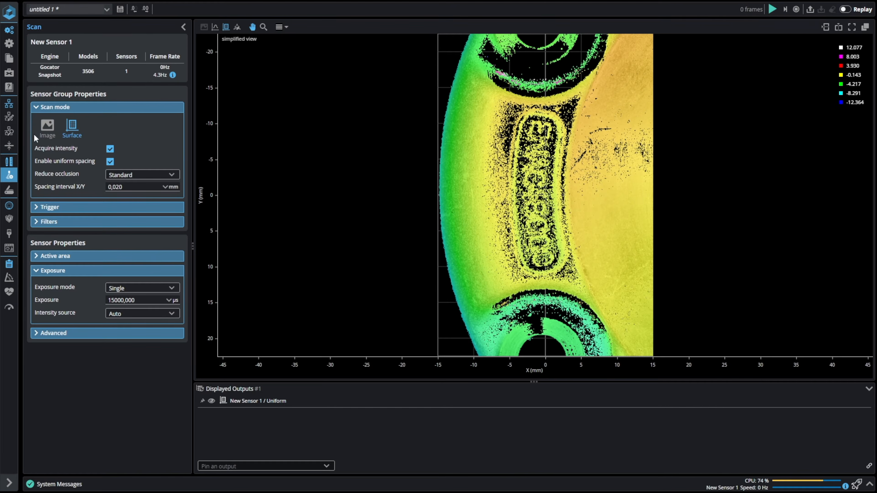
# - Switch the scan mode to Image, capture one camera frame and turn on the exposure overlay
pyautogui.click(48, 136)
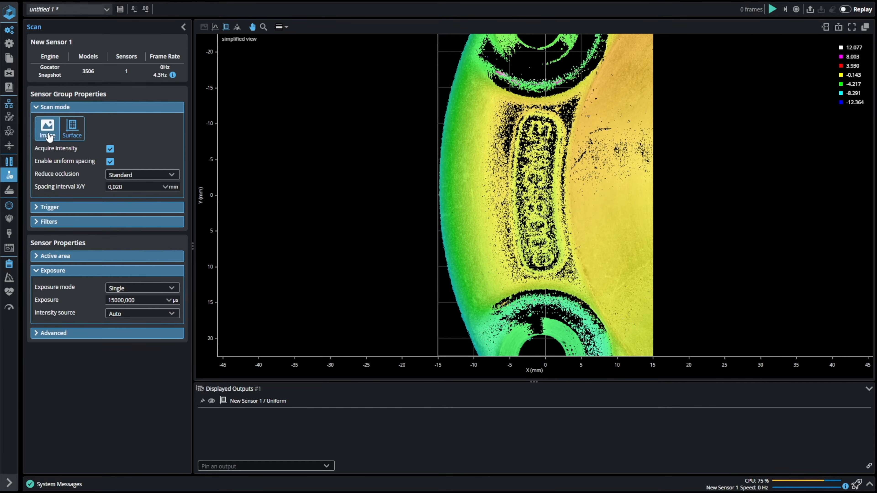
pyautogui.click(785, 11)
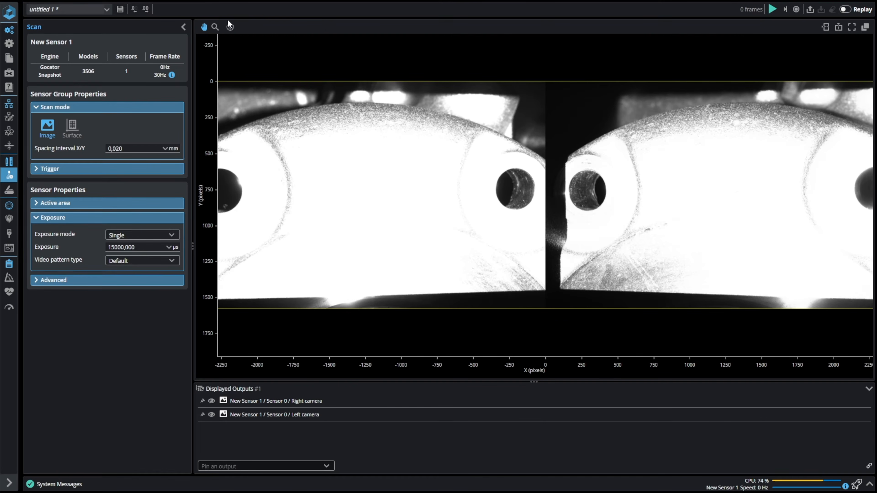
pyautogui.click(230, 28)
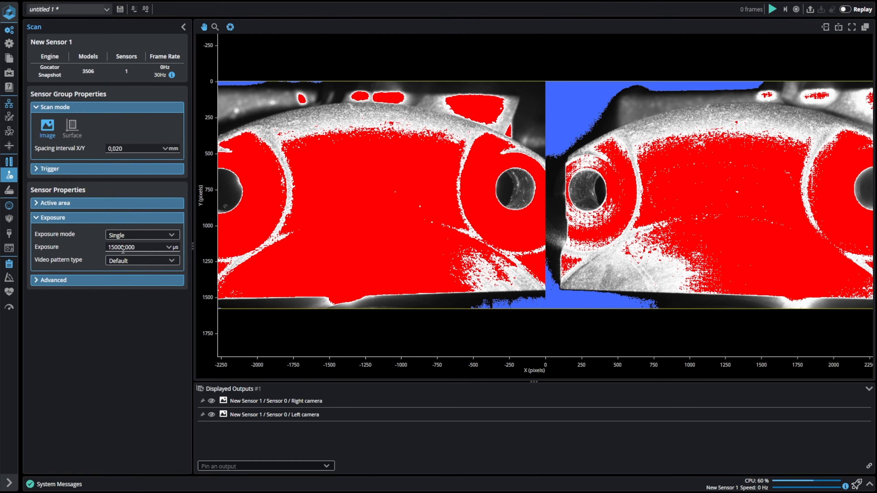
# - Set the sensor's single exposure to 5000 µs in Image mode
pyautogui.click(112, 247)
pyautogui.press('BackSpace')
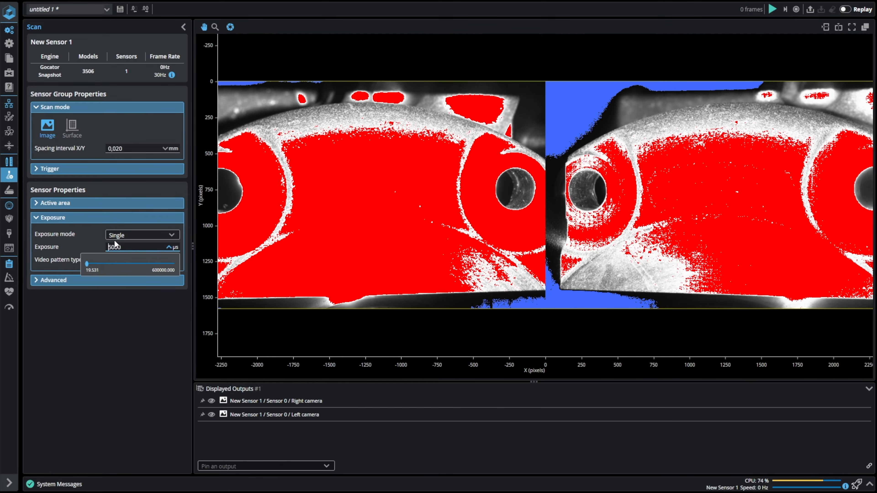
pyautogui.press('Return')
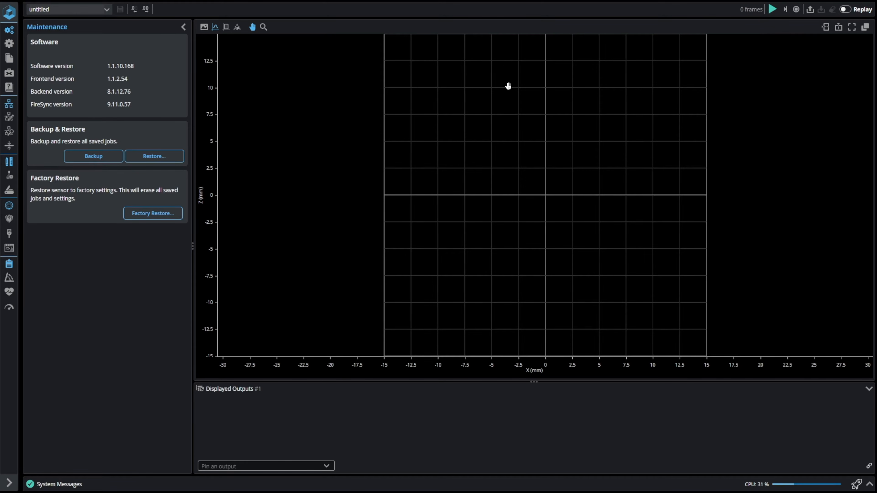
# - Add the discovered 3506 sensor to the system as New Sensor 1 and open its design settings
pyautogui.moveTo(15, 117)
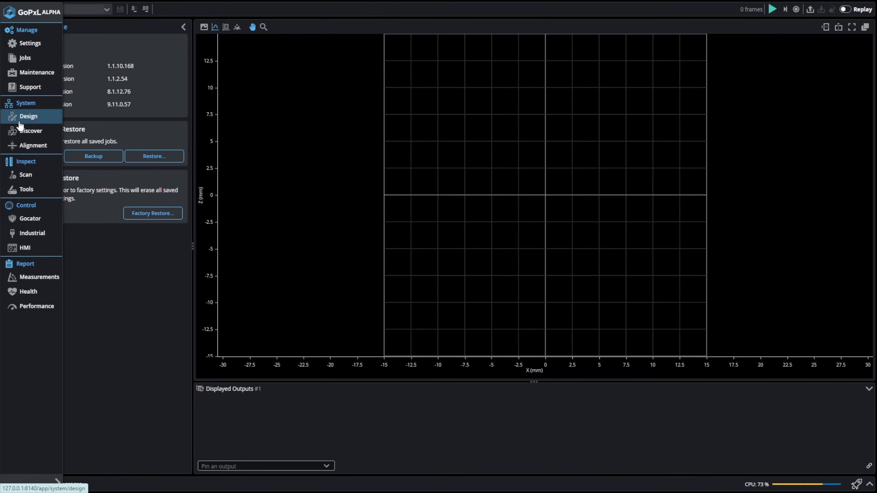
pyautogui.click(21, 134)
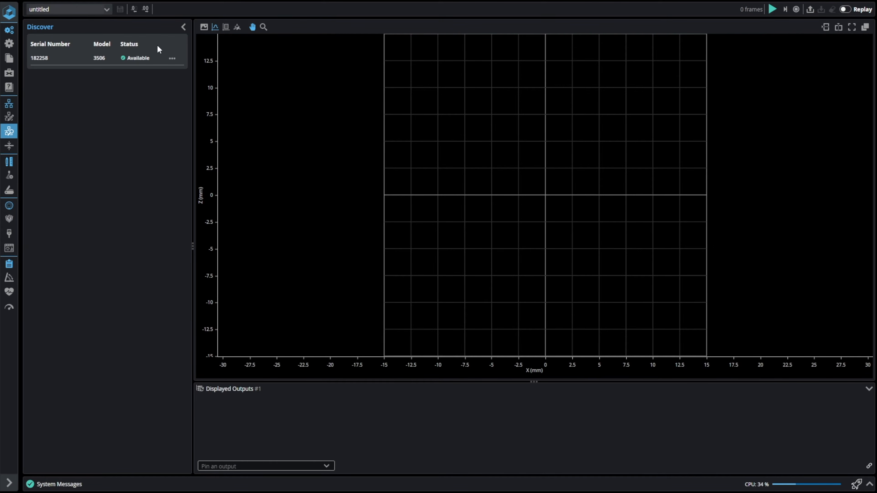
pyautogui.click(172, 59)
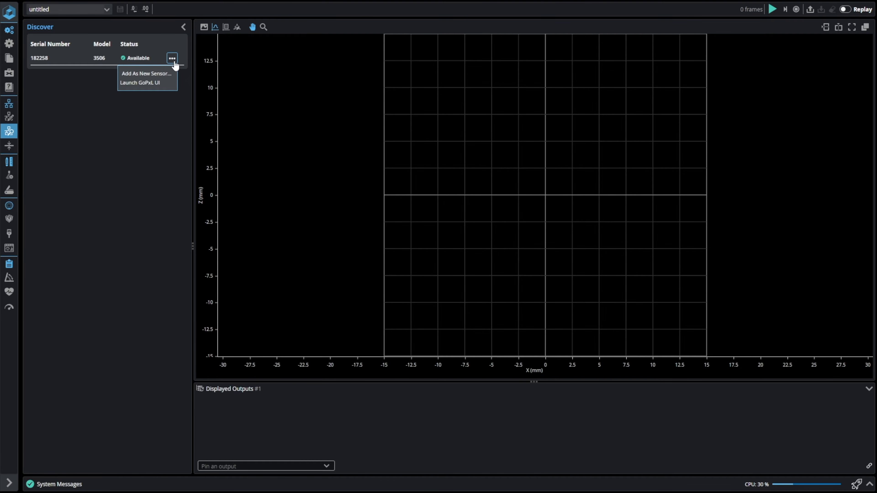
pyautogui.click(162, 73)
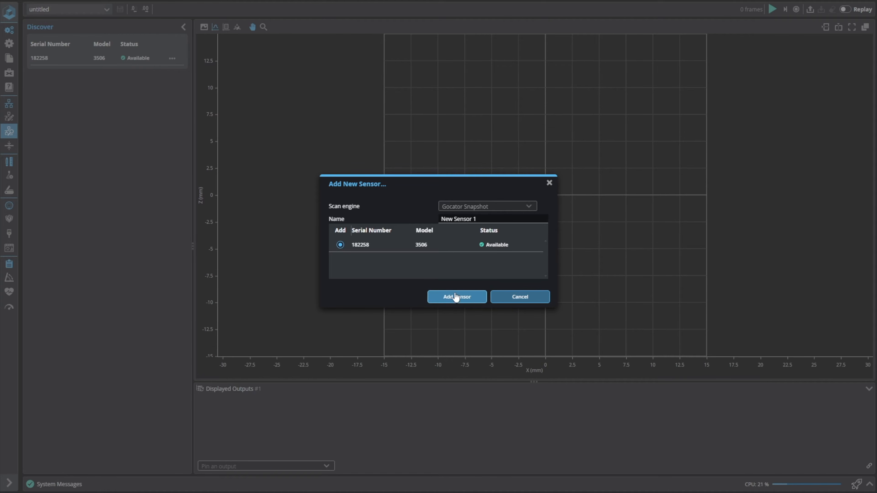
pyautogui.click(466, 298)
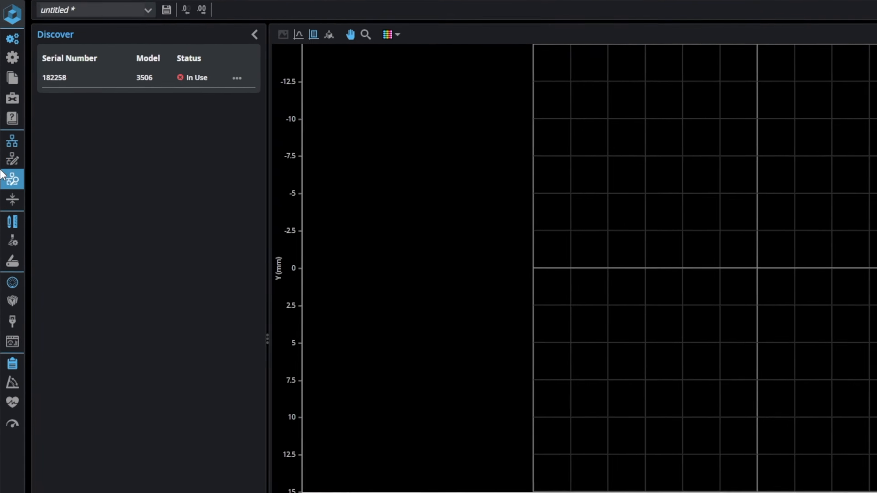
pyautogui.click(17, 163)
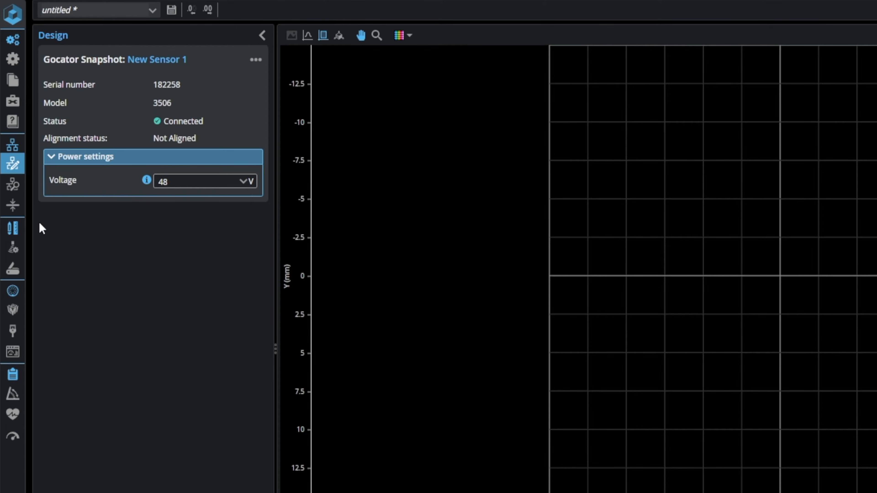
# - Open the scan settings and enable intensity acquisition for the surface scan
pyautogui.moveTo(14, 231)
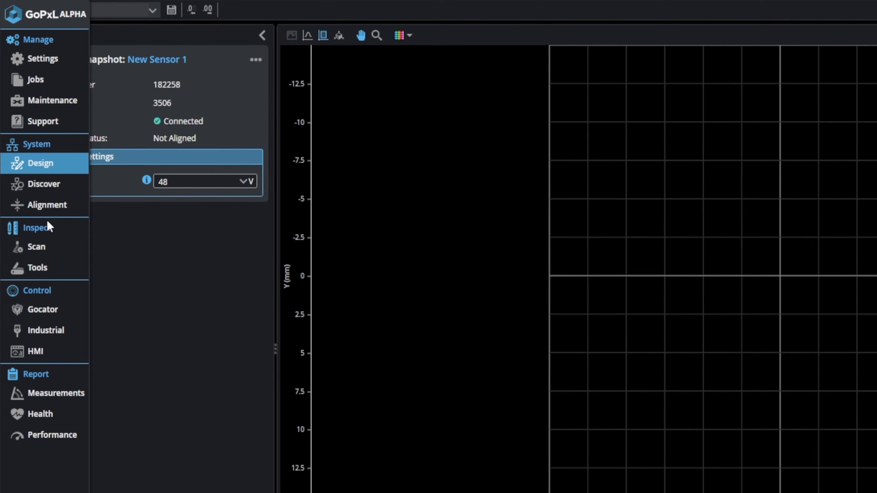
pyautogui.click(38, 247)
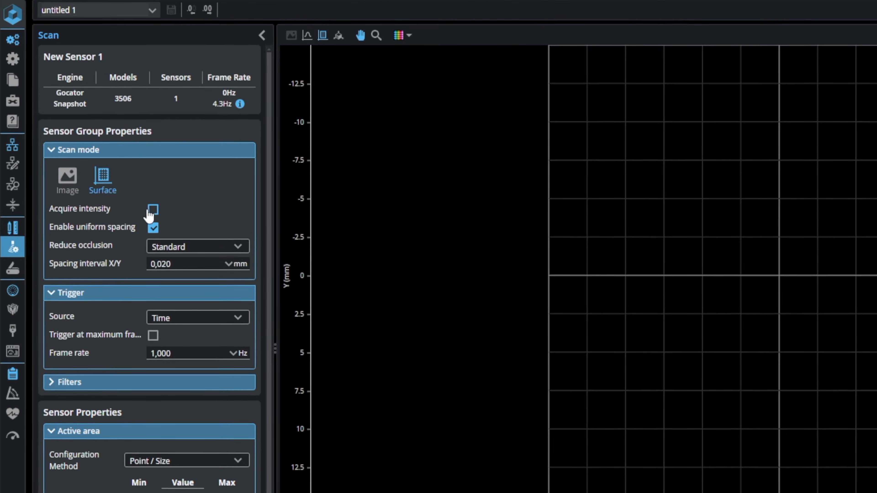
pyautogui.click(153, 211)
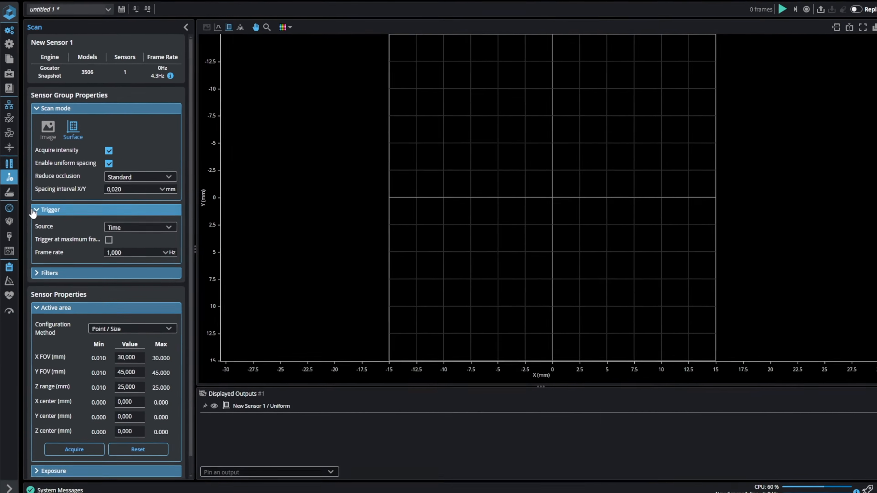
# - Collapse the scan mode, trigger and active area settings, expand the exposure settings and capture a single surface frame
pyautogui.click(139, 293)
pyautogui.click(35, 108)
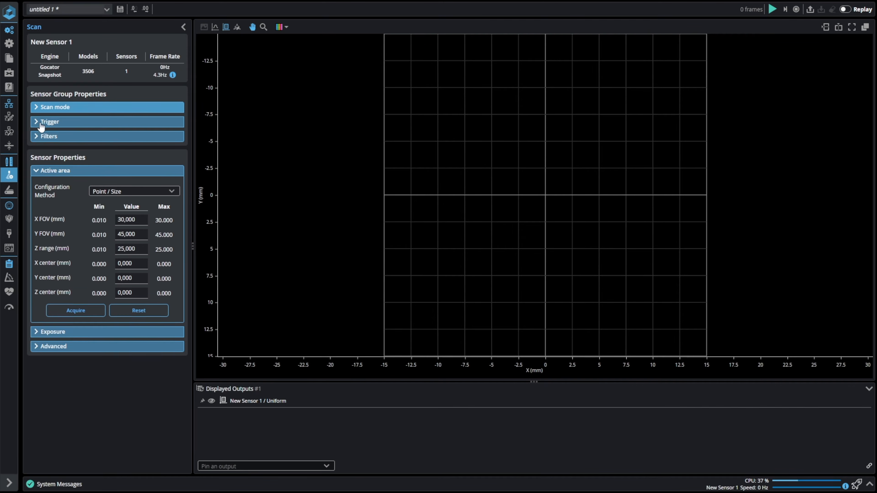
pyautogui.click(47, 171)
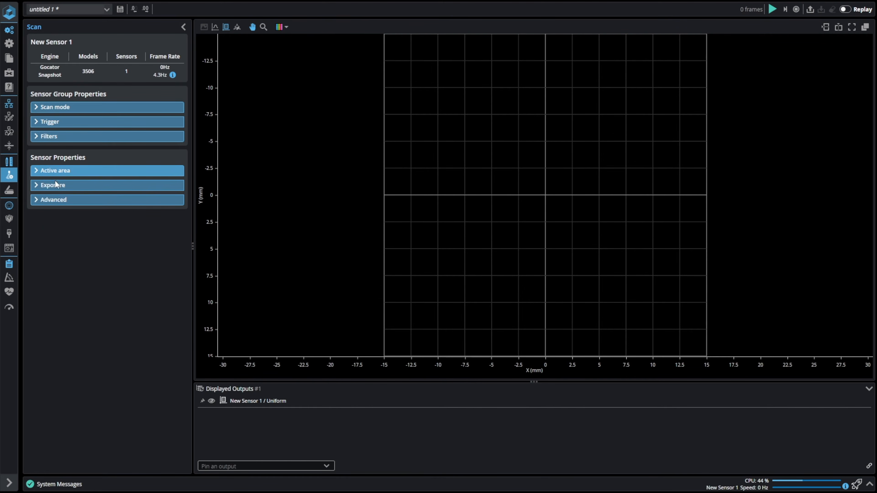
pyautogui.click(44, 187)
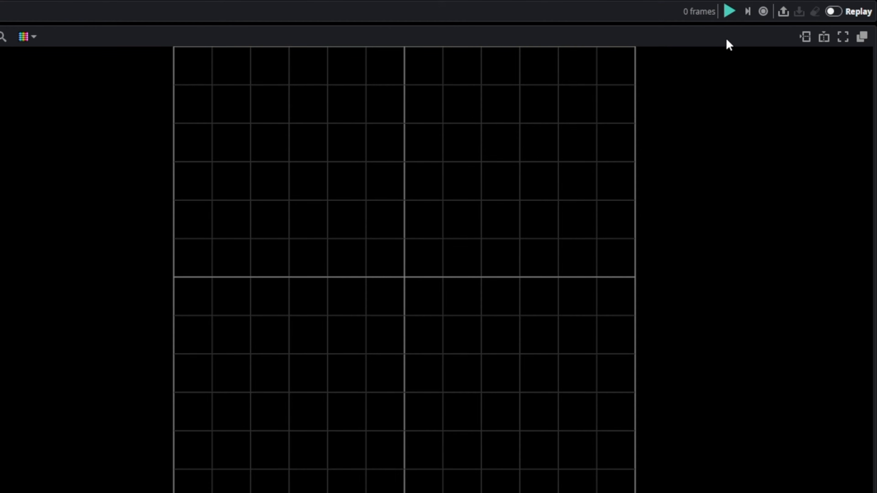
pyautogui.click(747, 13)
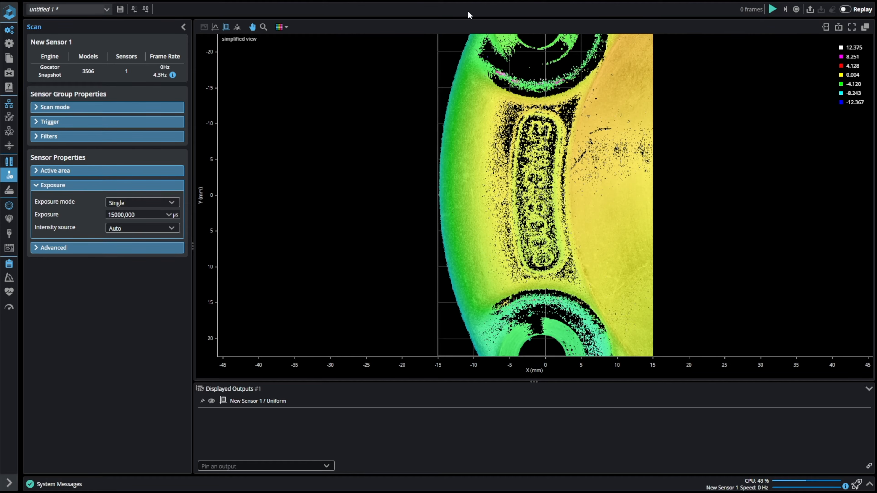
# - View the captured surface in 3D and examine the noise around the engraved lettering up close
pyautogui.click(280, 27)
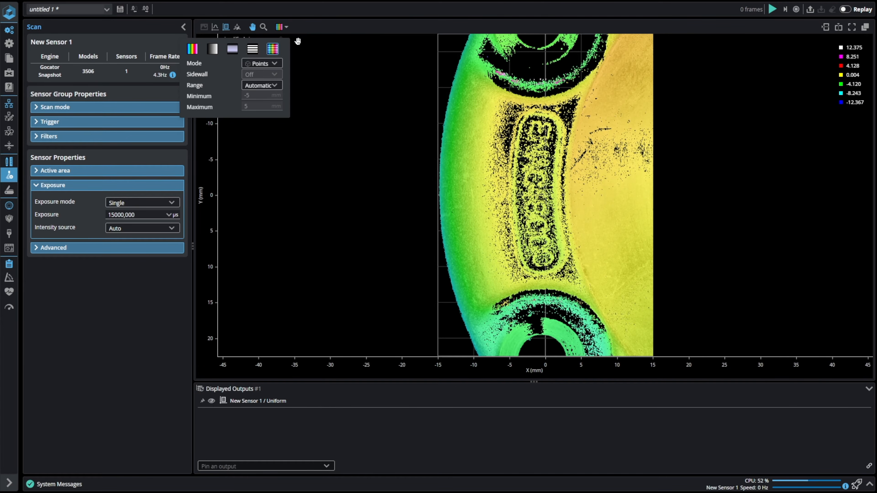
pyautogui.click(286, 28)
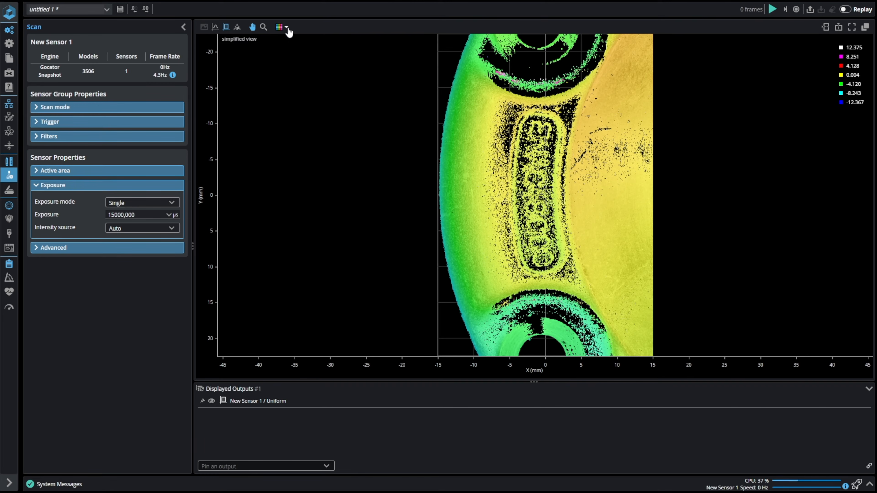
pyautogui.click(237, 27)
pyautogui.moveTo(445, 346); pyautogui.dragTo(545, 282)
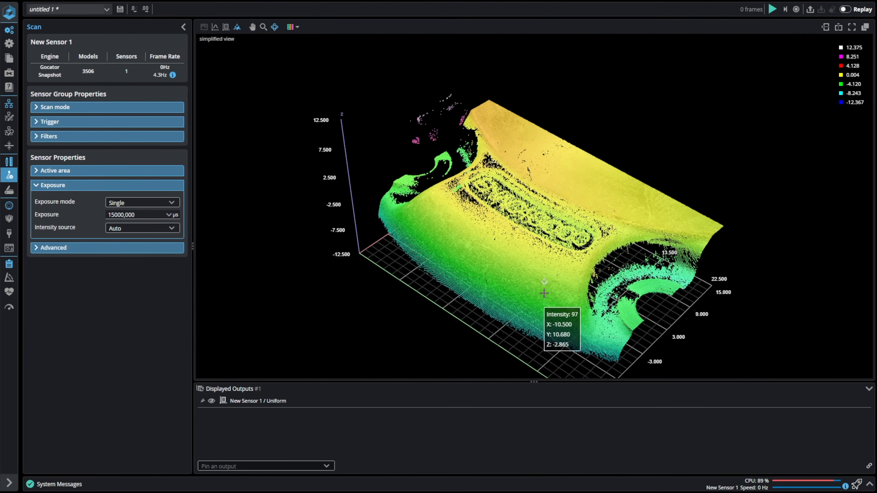
pyautogui.scroll(10, 545, 294)
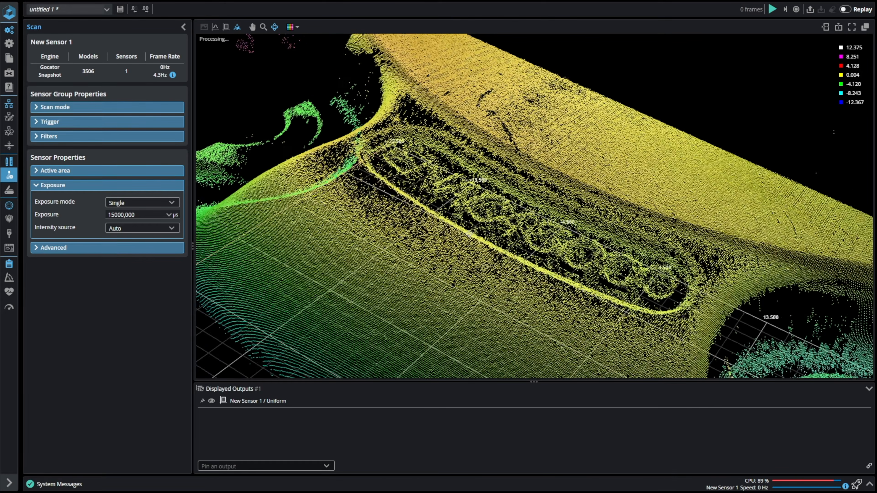
pyautogui.moveTo(469, 235); pyautogui.dragTo(333, 250)
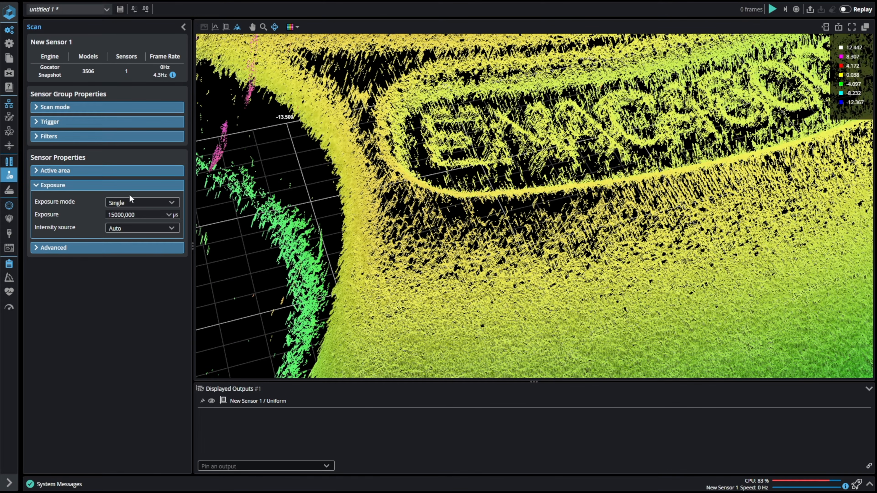
pyautogui.click(114, 215)
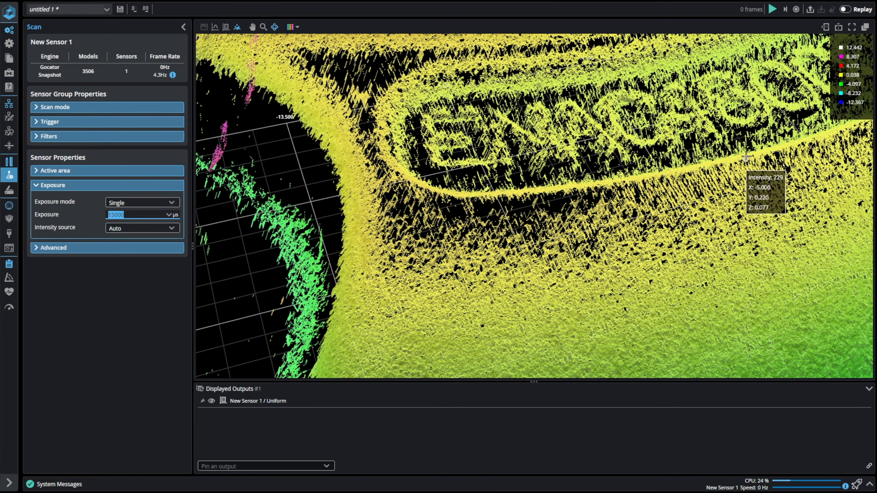
pyautogui.moveTo(498, 325); pyautogui.dragTo(385, 216)
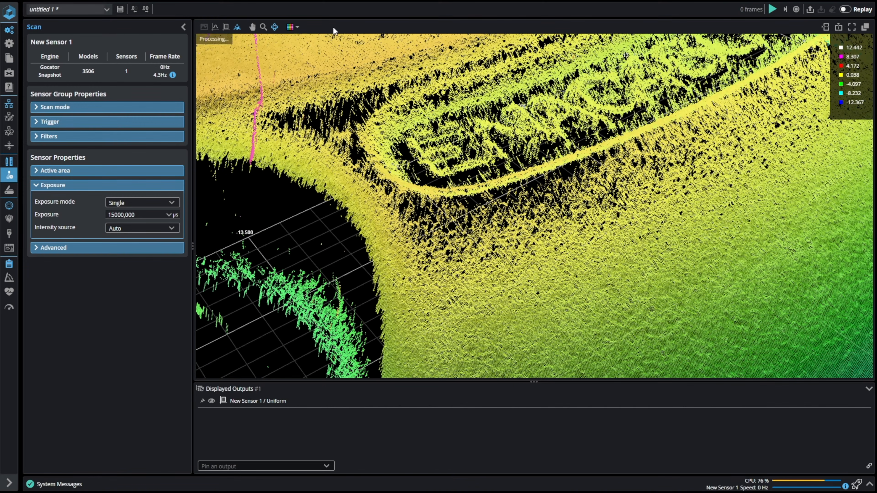
# - Display the 3D surface in greyscale intensity instead of the height colour map
pyautogui.click(296, 28)
pyautogui.click(264, 50)
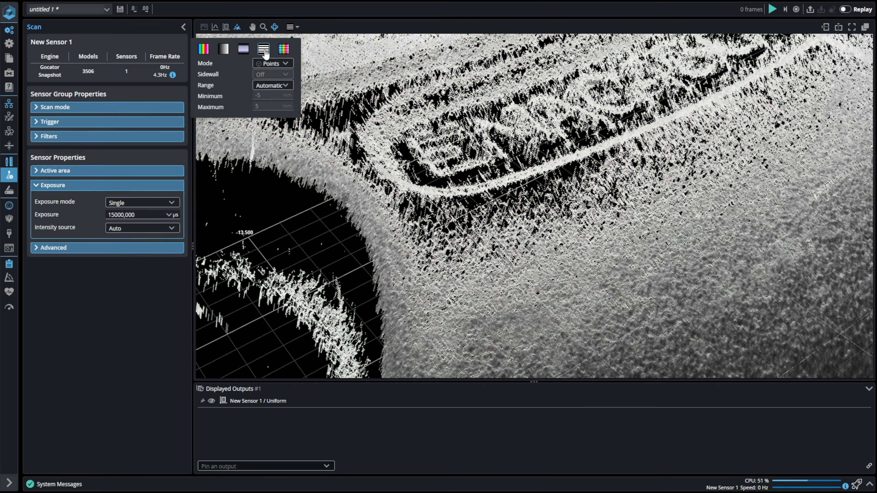
pyautogui.scroll(-4, 580, 235)
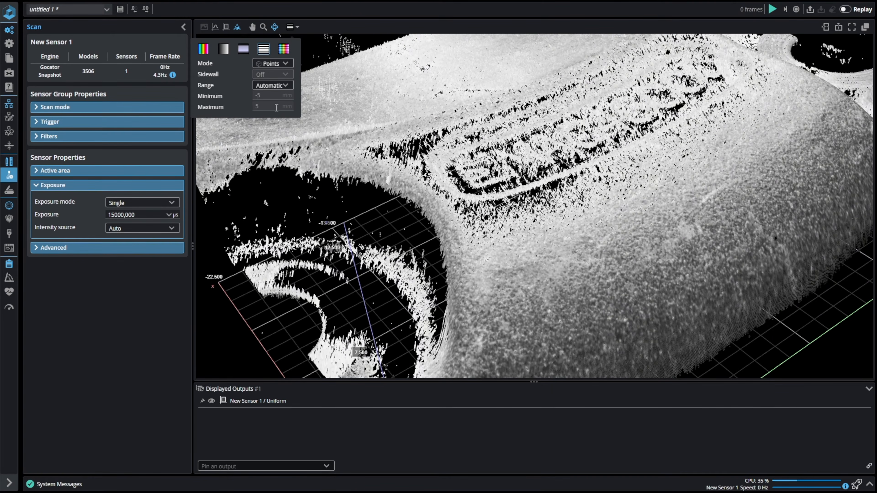
# - Change the scan mode from Surface to Image and mark over- and underexposed areas in the camera images
pyautogui.click(55, 107)
pyautogui.click(48, 134)
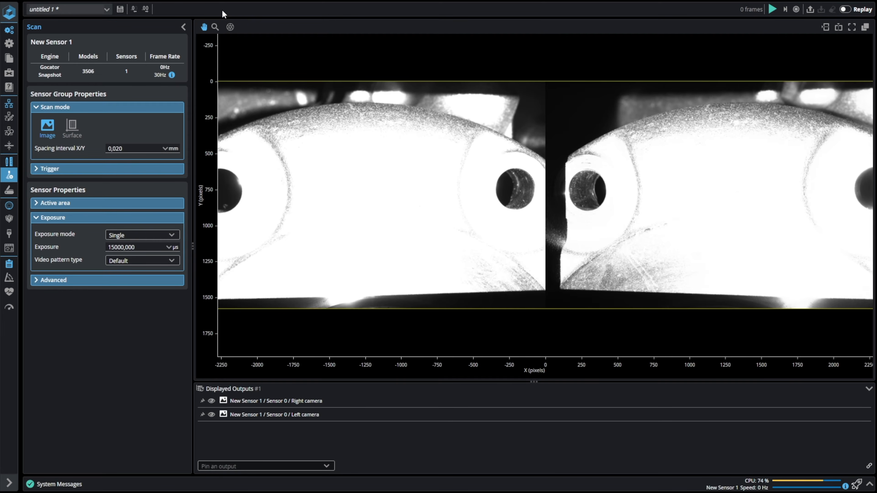
pyautogui.click(230, 27)
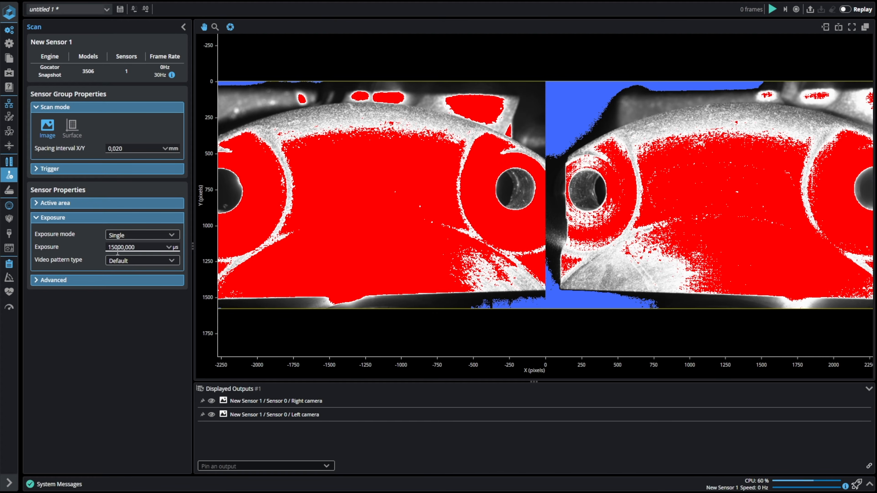
# - Set the exposure for the camera images to 5000 µs
pyautogui.moveTo(111, 248); pyautogui.dragTo(108, 245)
pyautogui.press('BackSpace')
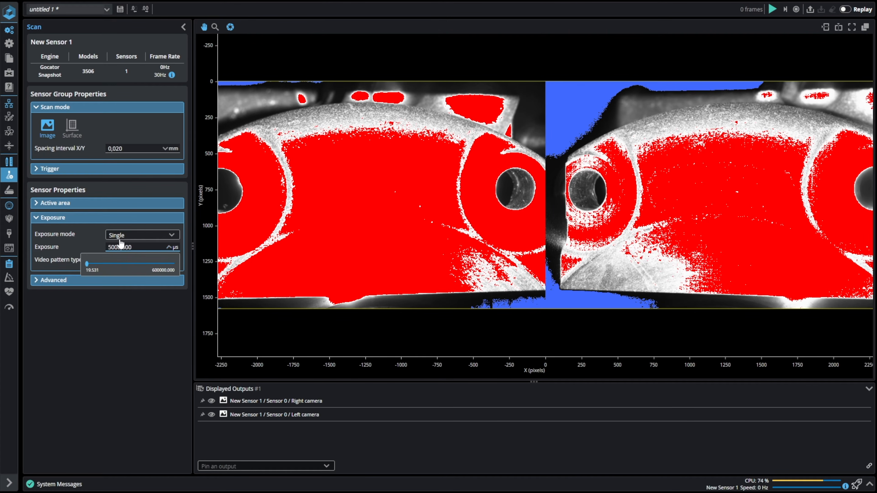
pyautogui.press('Return')
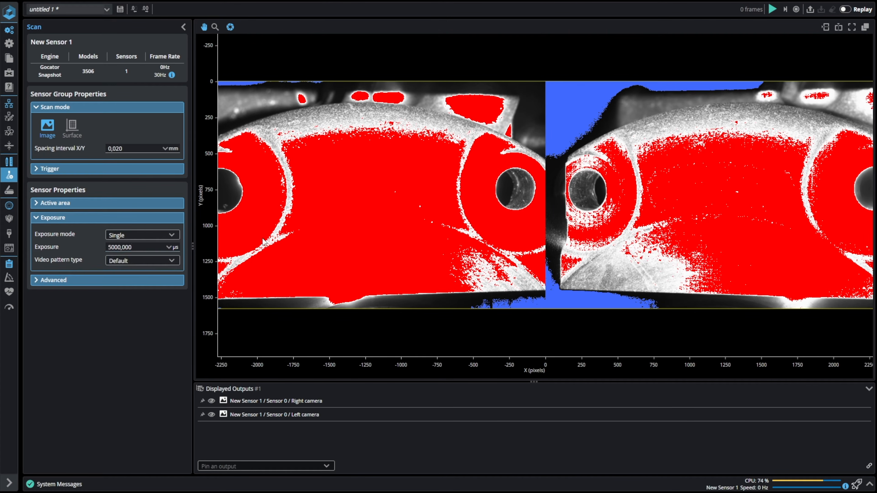
# - Capture the camera images at the current exposure, lower the exposure to 1000 µs and capture them again
pyautogui.click(785, 12)
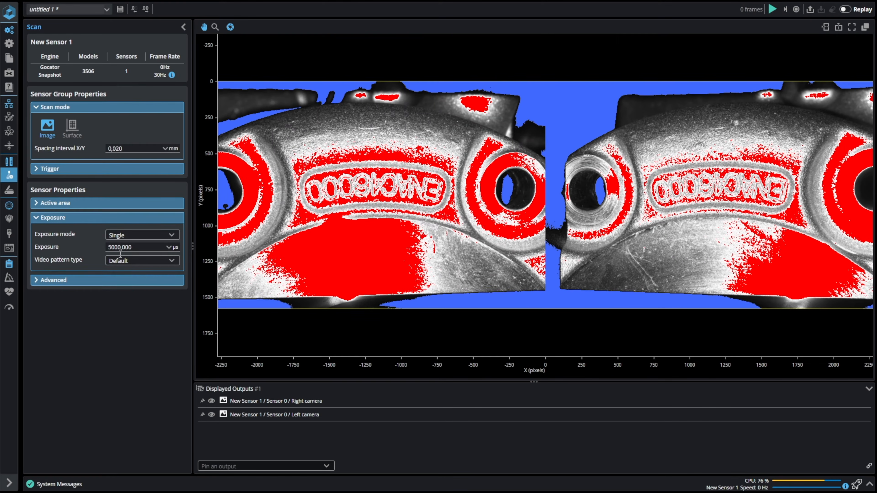
pyautogui.moveTo(112, 247); pyautogui.dragTo(109, 246)
pyautogui.write('1')
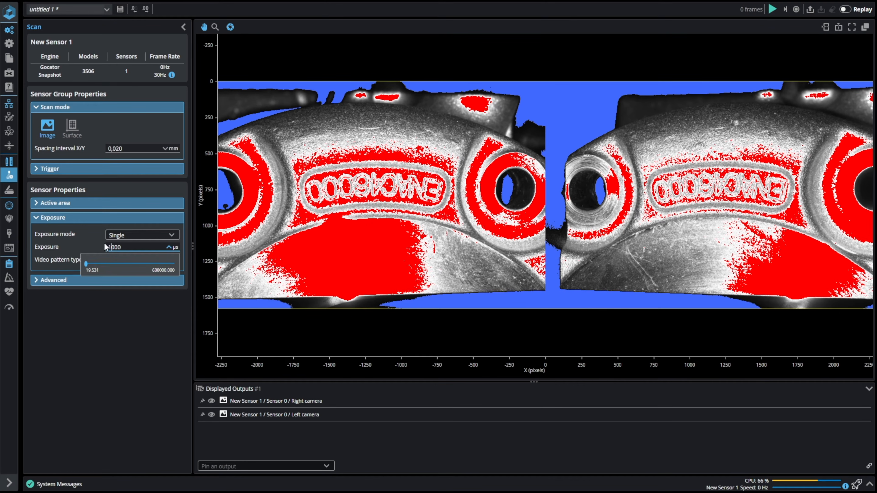
pyautogui.press('Return')
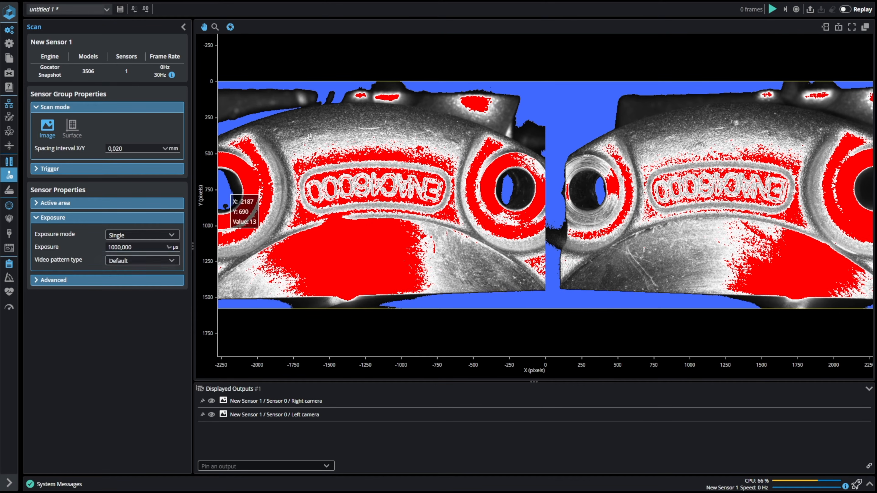
pyautogui.click(786, 10)
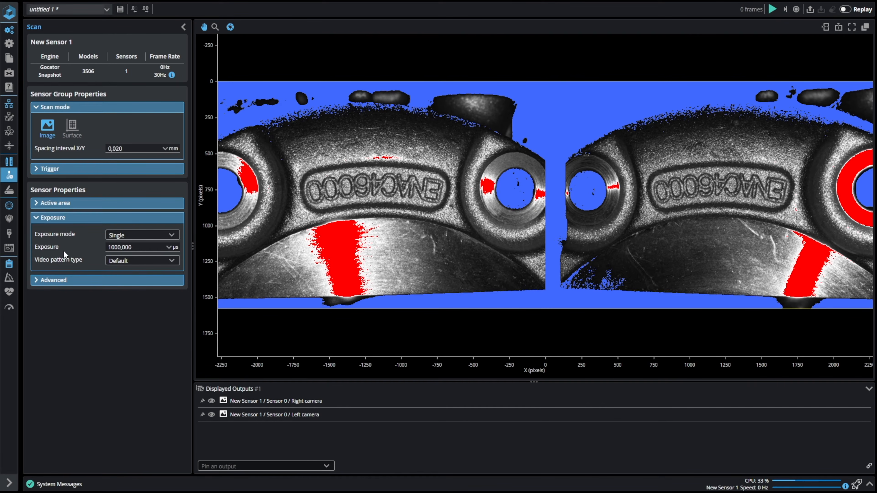
# - Set the video pattern type to Projector Off and capture the camera images
pyautogui.click(155, 261)
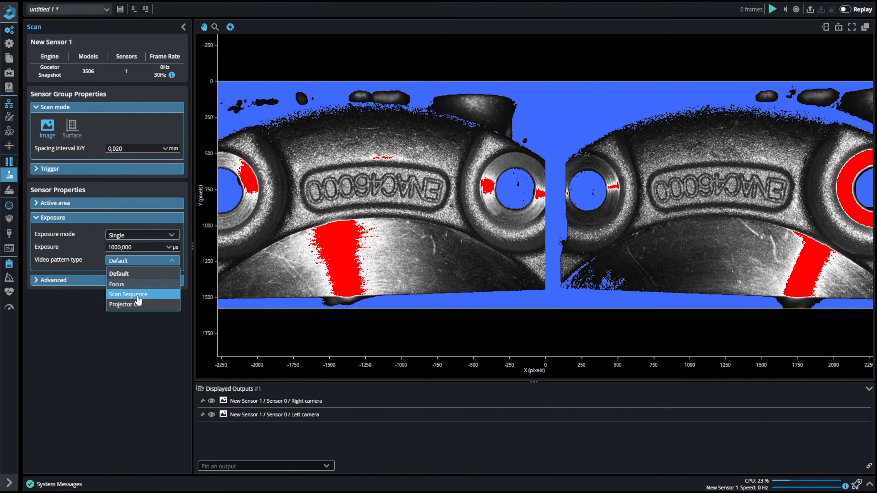
pyautogui.click(132, 305)
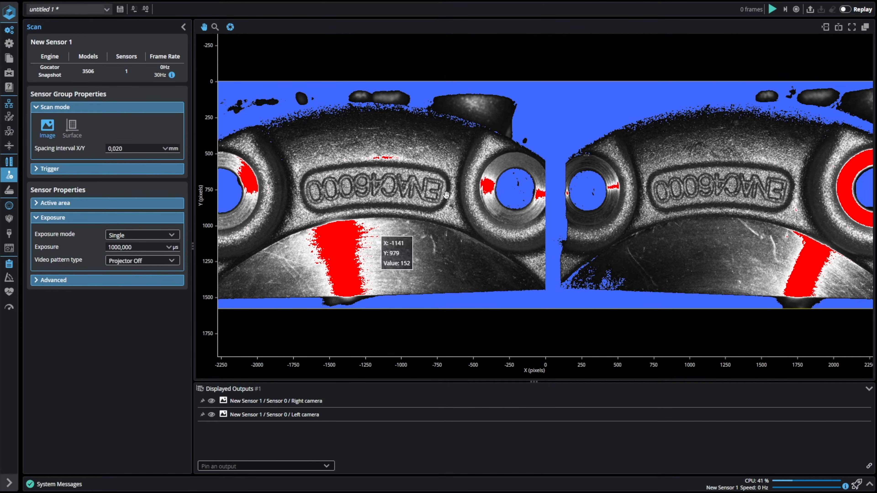
pyautogui.click(783, 9)
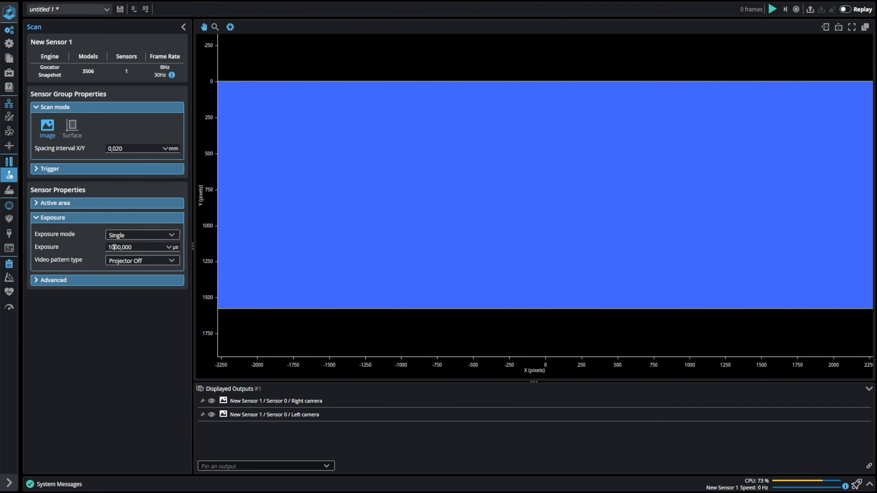
# - Set the exposure to 100000 µs with the projector off and capture the camera images again
pyautogui.click(123, 248)
pyautogui.write('00')
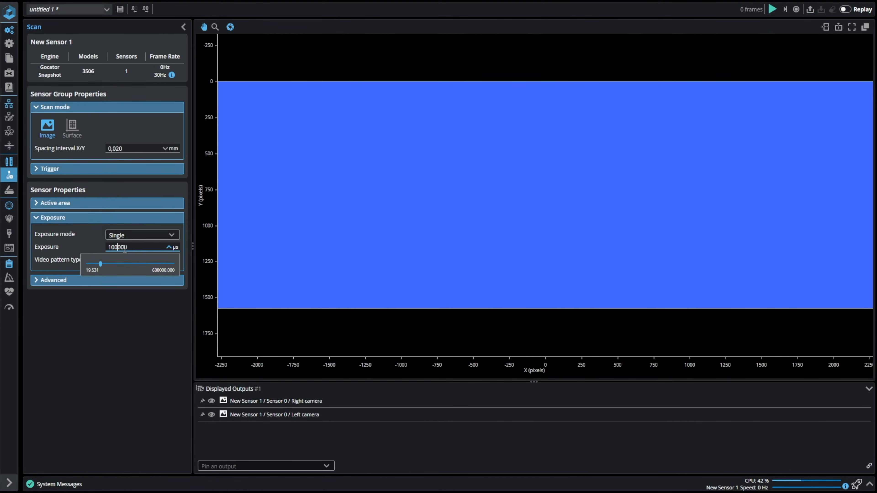
pyautogui.write('0')
pyautogui.press('BackSpace')
pyautogui.press('Return')
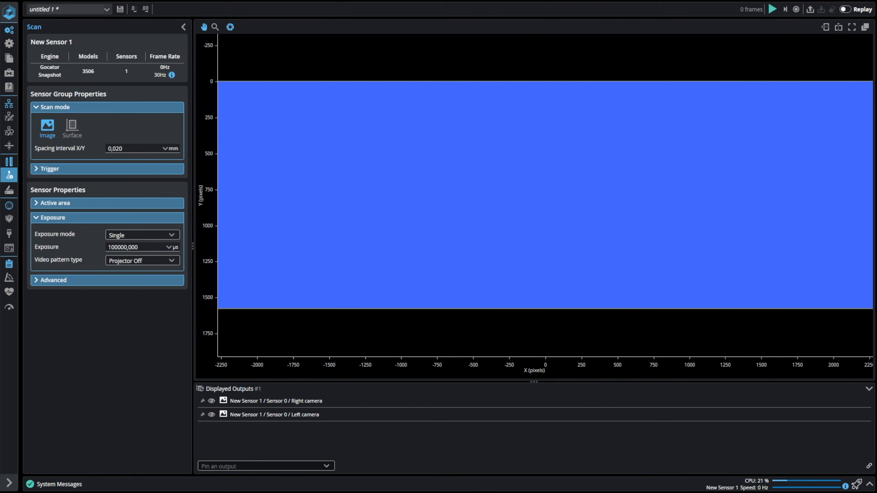
pyautogui.click(786, 10)
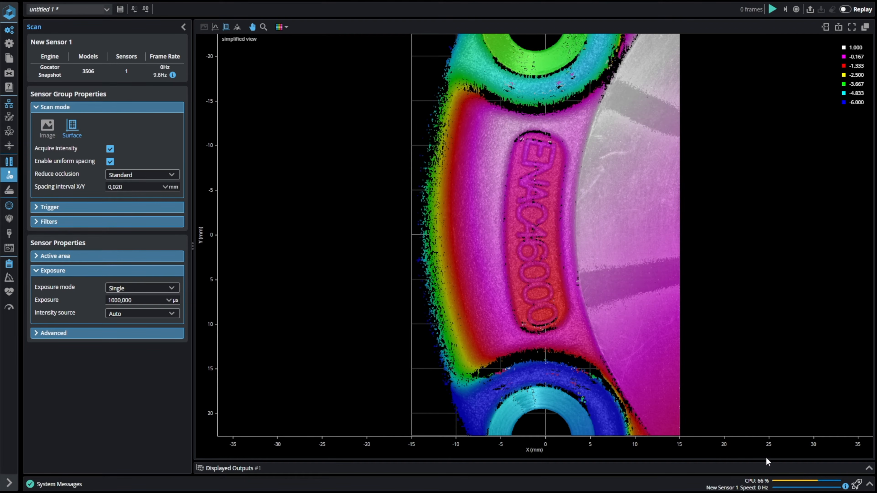
# - Set the surface scan exposure to 100 µs and capture a new surface
pyautogui.click(116, 299)
pyautogui.click(119, 300)
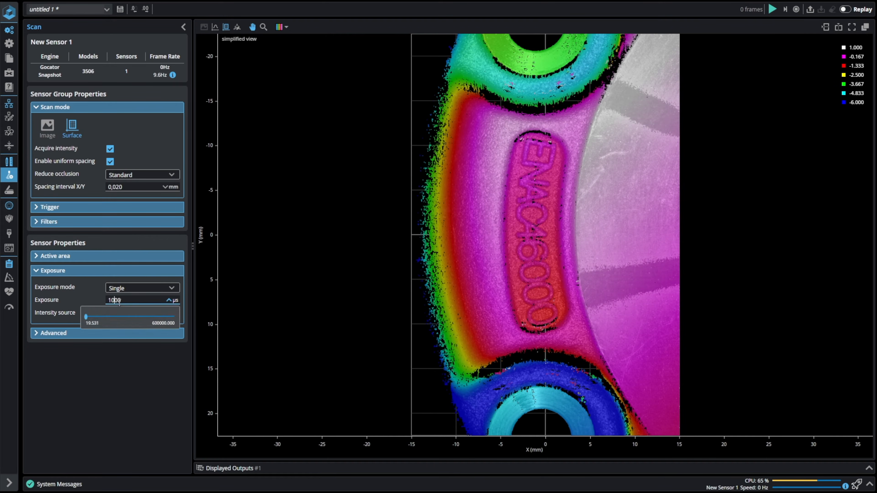
pyautogui.press('Return')
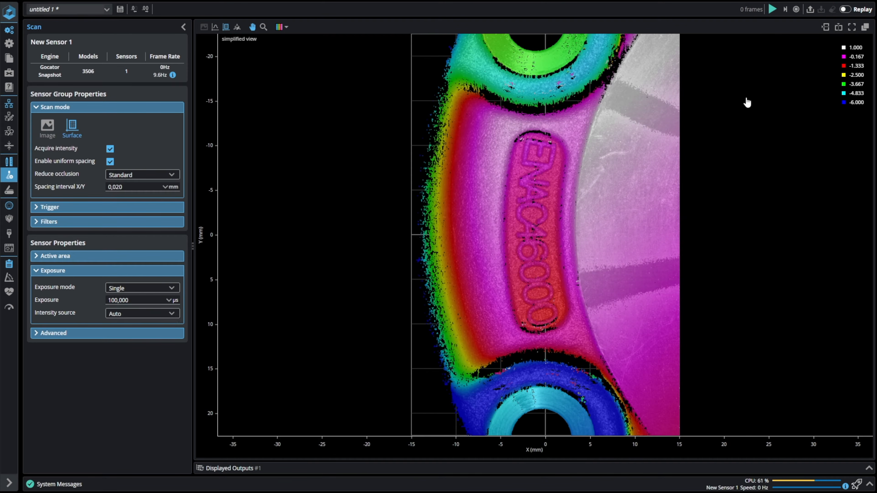
pyautogui.click(784, 13)
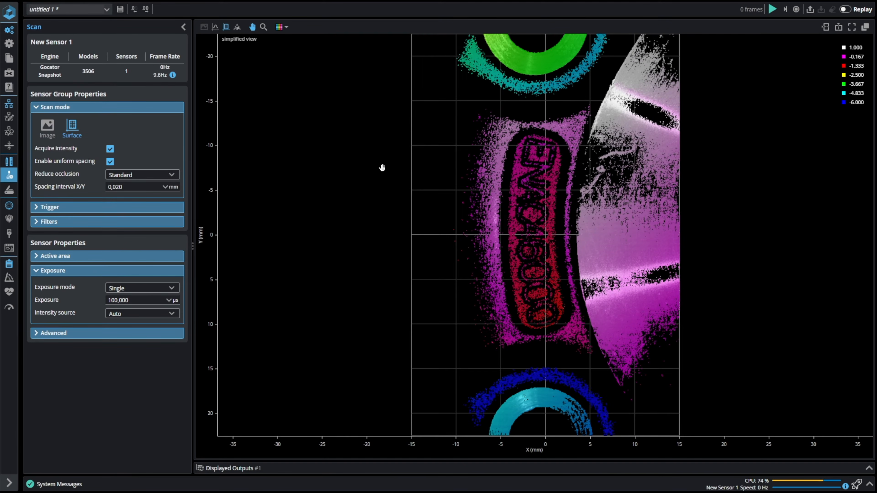
# - Check the captured surface in greyscale intensity, restore the combined height and intensity colouring, and examine it in 3D
pyautogui.click(279, 27)
pyautogui.click(279, 28)
pyautogui.click(279, 29)
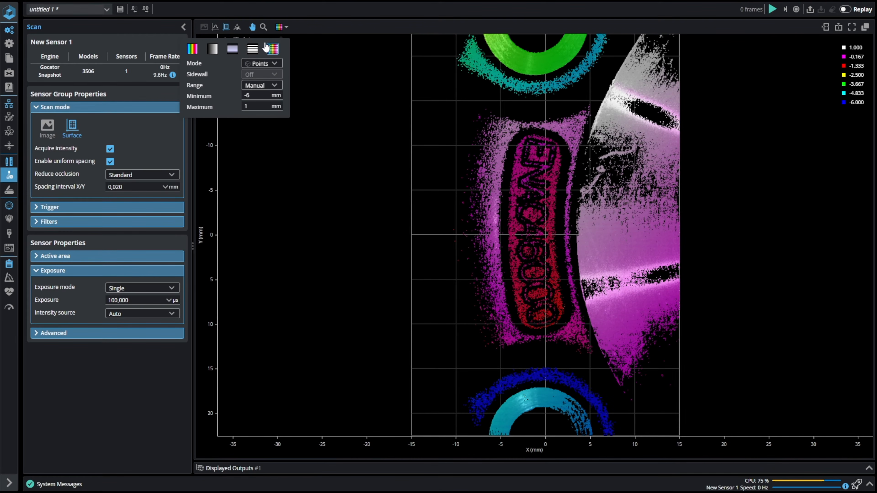
pyautogui.click(249, 53)
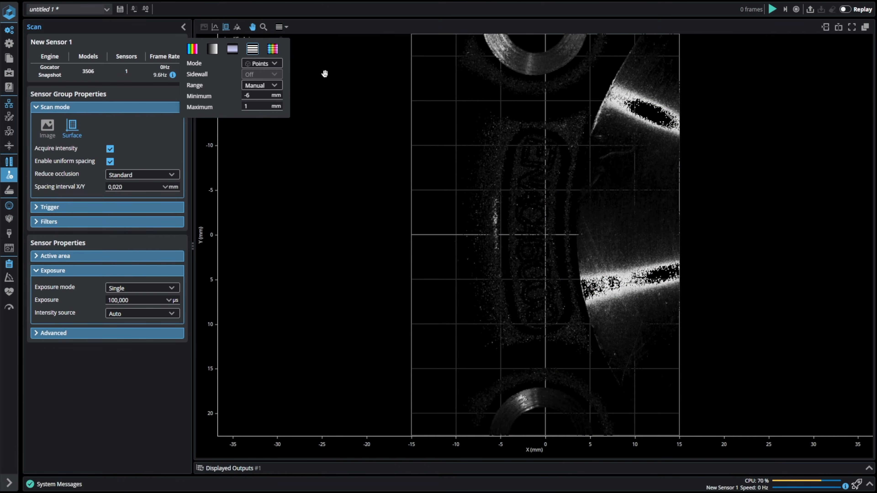
pyautogui.click(272, 51)
pyautogui.click(237, 27)
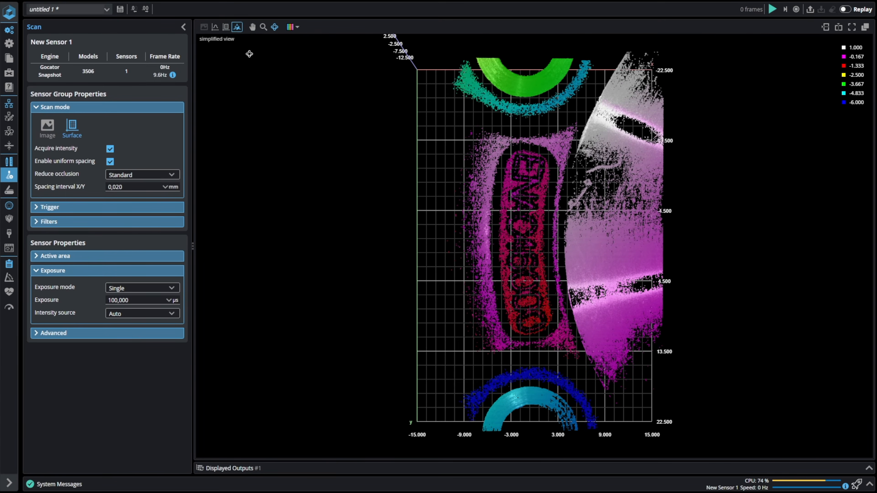
pyautogui.moveTo(520, 372); pyautogui.dragTo(707, 383)
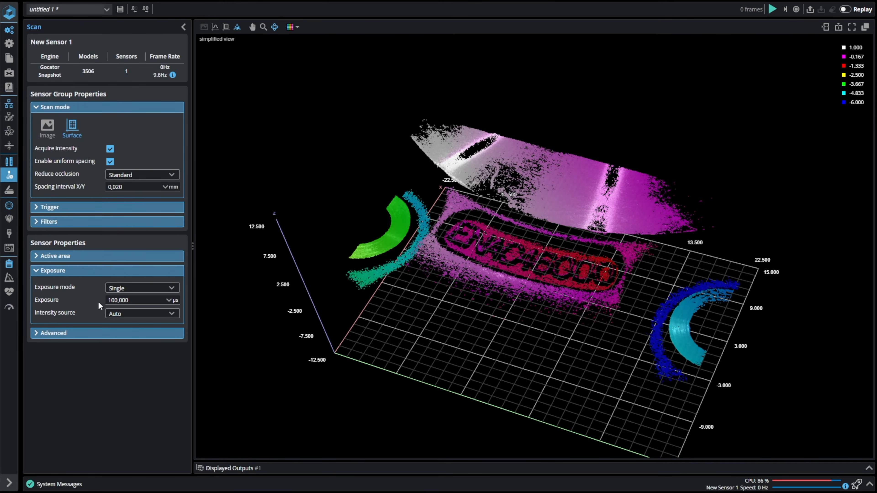
# - Set the surface scan exposure to 200 µs and capture a new surface
pyautogui.click(111, 300)
pyautogui.write('200')
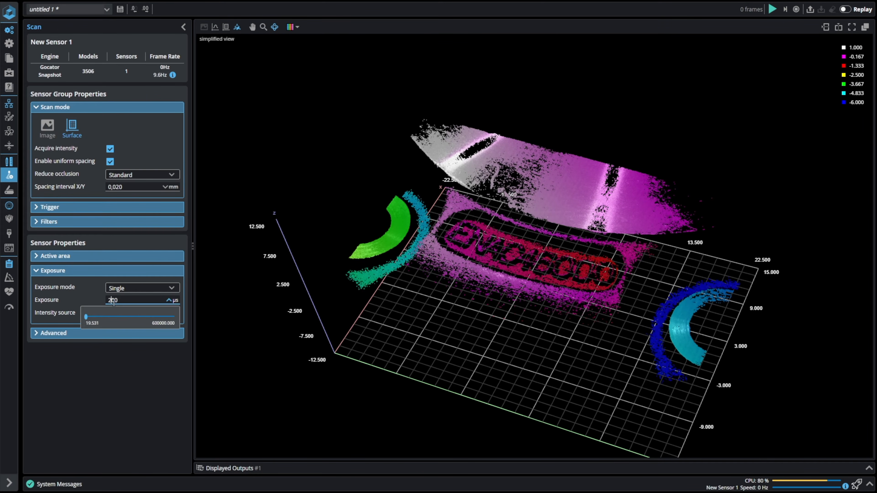
pyautogui.press('Return')
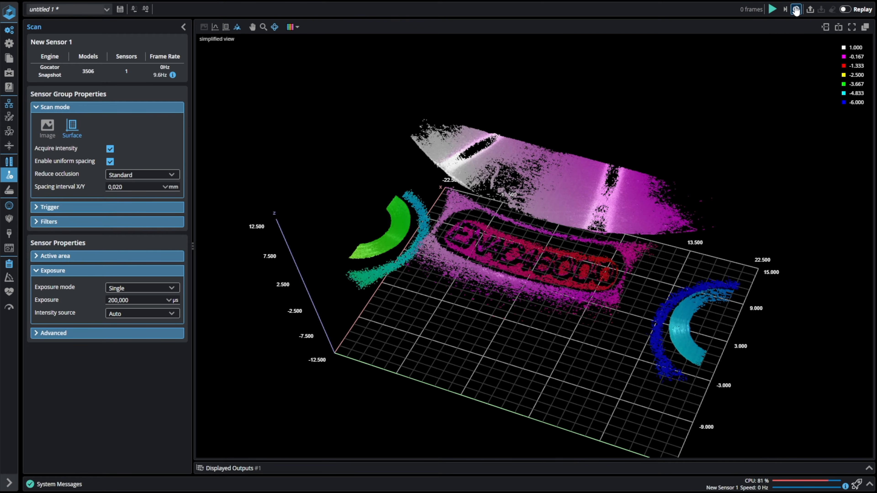
pyautogui.click(787, 10)
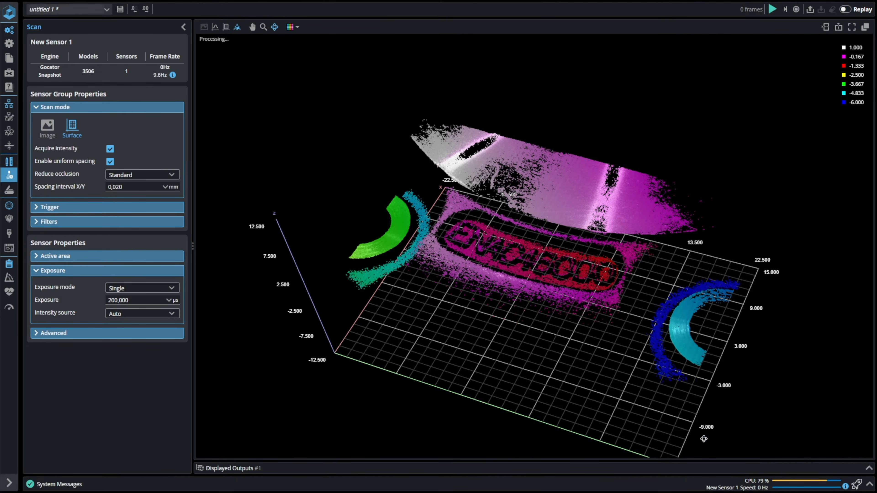
# - Check the 3D surface in greyscale intensity, then return to the combined height and intensity colouring
pyautogui.click(291, 27)
pyautogui.click(264, 49)
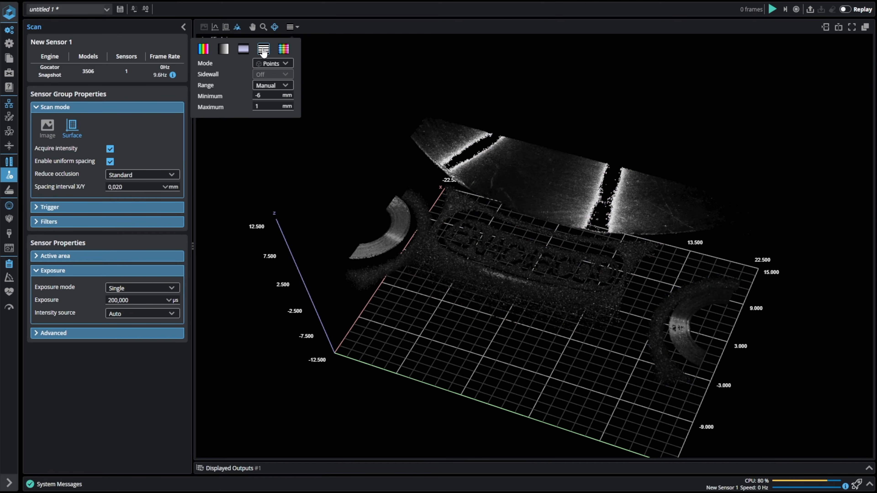
pyautogui.click(284, 49)
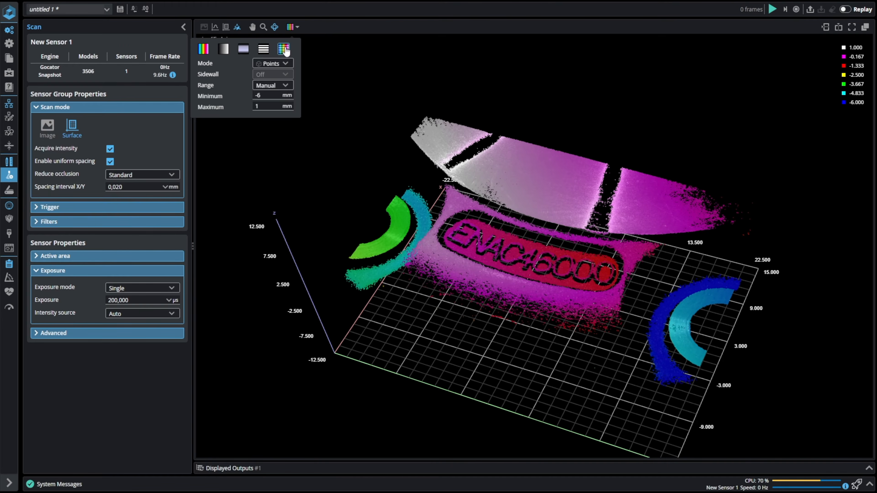
# - Set the surface scan exposure to 500 µs
pyautogui.click(114, 300)
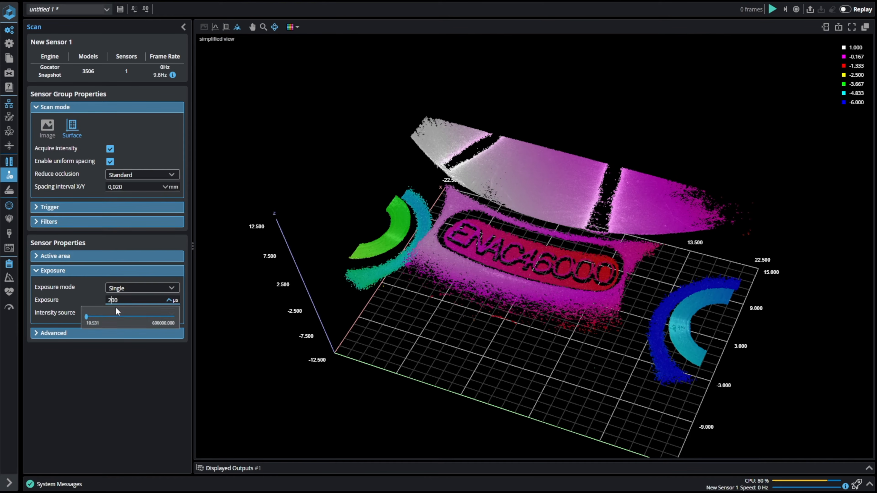
pyautogui.press('BackSpace')
pyautogui.write('5')
pyautogui.press('Return')
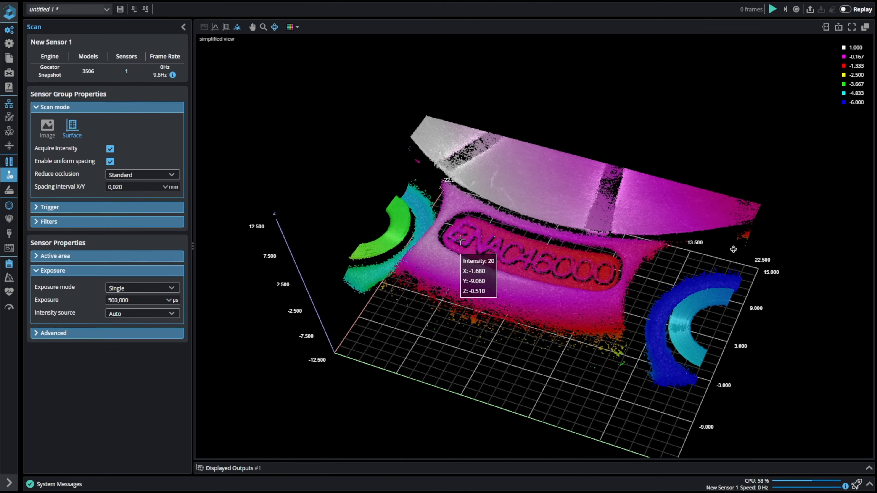
# - Set the surface scan exposure to 1000 µs and inspect the lettering in the 2D view with greyscale intensity
pyautogui.doubleClick(112, 300)
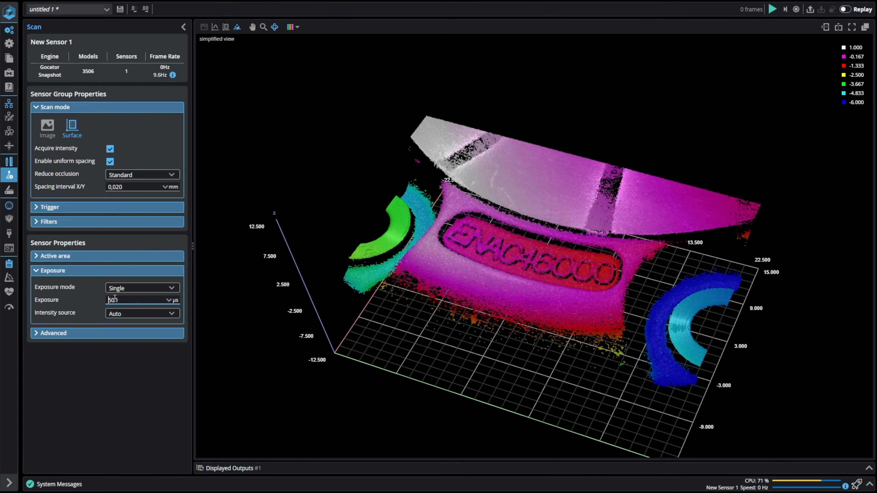
pyautogui.write('1000')
pyautogui.click(226, 28)
pyautogui.click(227, 27)
pyautogui.click(281, 28)
pyautogui.scroll(7, 630, 176)
pyautogui.scroll(-3, 631, 176)
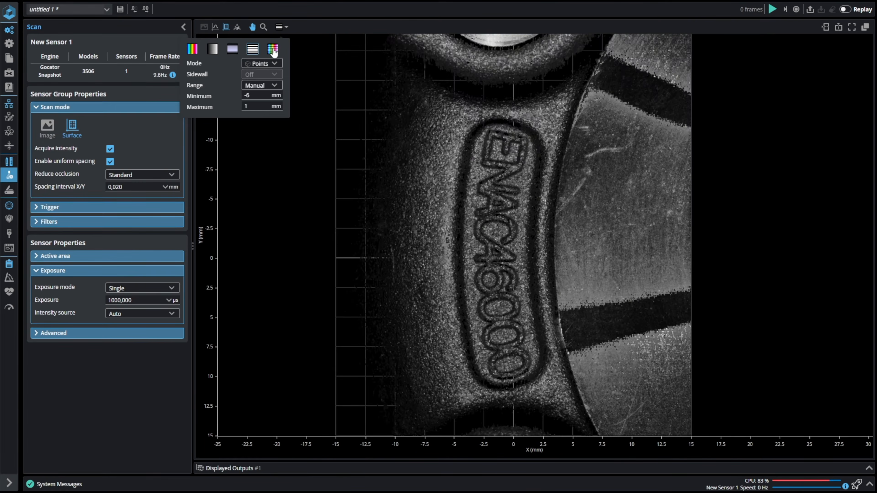
# - Return to the 3D view with combined height and intensity colouring and capture a new surface
pyautogui.click(273, 49)
pyautogui.click(237, 28)
pyautogui.moveTo(636, 409); pyautogui.dragTo(657, 398)
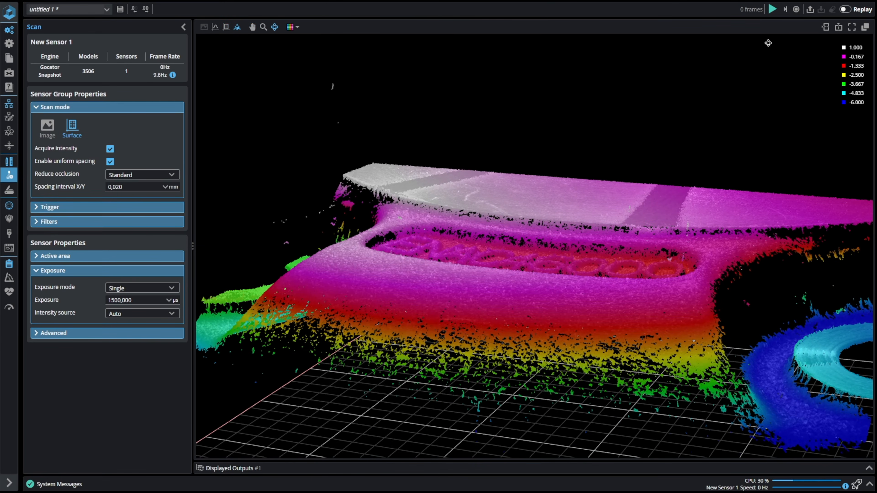
pyautogui.click(786, 10)
pyautogui.moveTo(531, 298); pyautogui.dragTo(535, 330)
# - Set the surface scan exposure to 1500 µs and capture the surface again
pyautogui.click(119, 300)
pyautogui.write('2500')
pyautogui.press('Return')
pyautogui.click(786, 10)
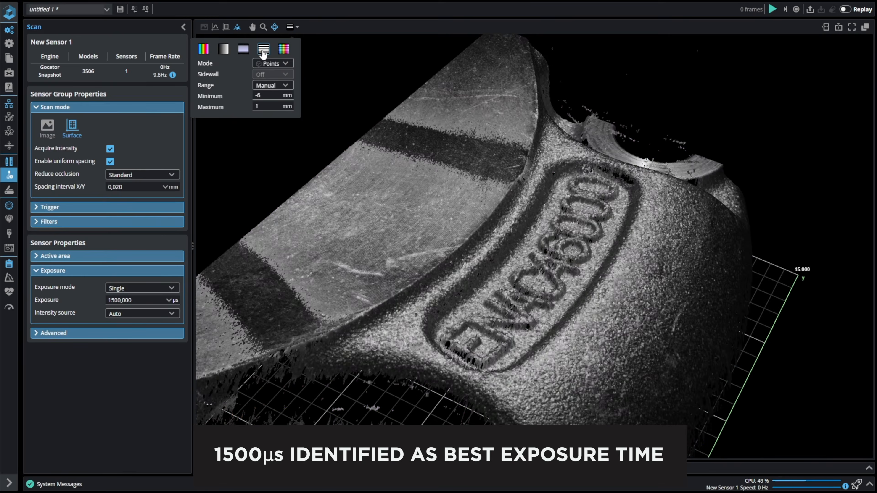
pyautogui.click(786, 9)
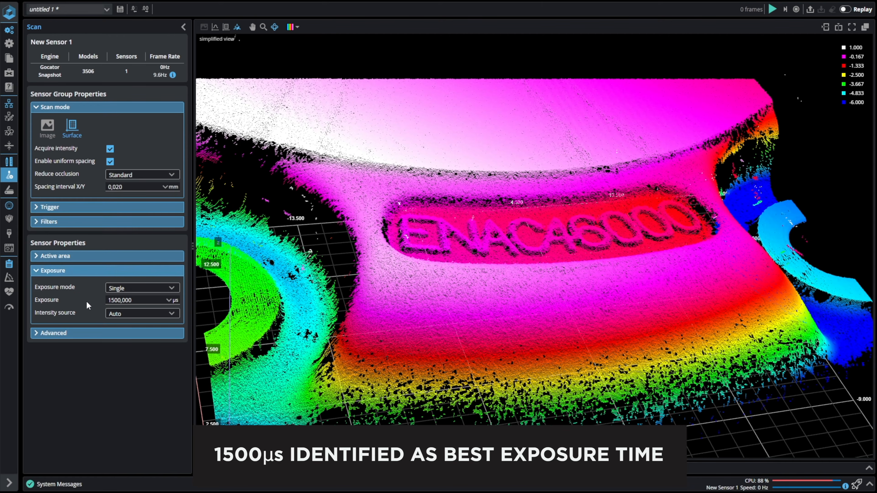
# - Set the surface scan's occlusion reduction to High quality and inspect the engraved lettering in 3D from several angles
pyautogui.moveTo(138, 300); pyautogui.dragTo(100, 300)
pyautogui.click(40, 273)
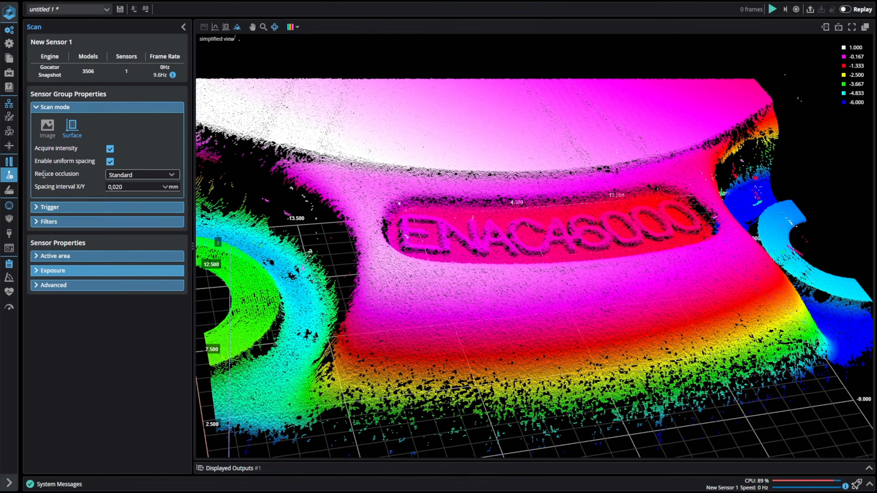
pyautogui.moveTo(35, 174); pyautogui.dragTo(80, 175)
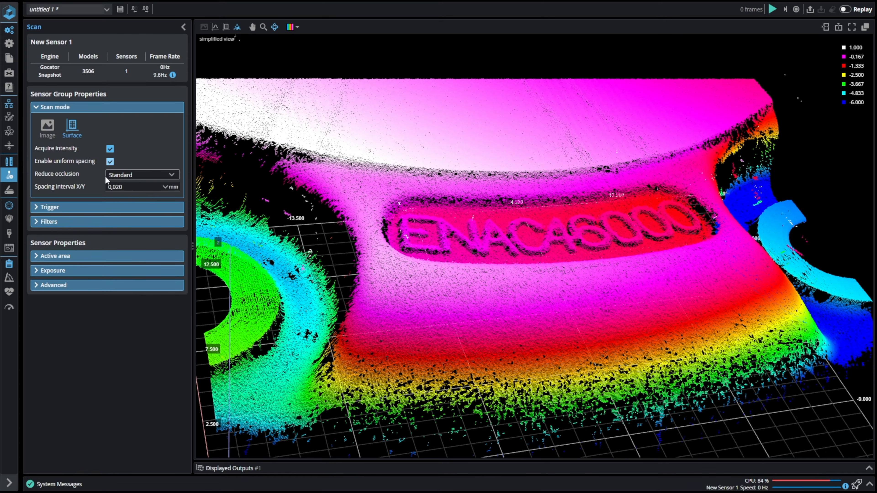
pyautogui.click(135, 176)
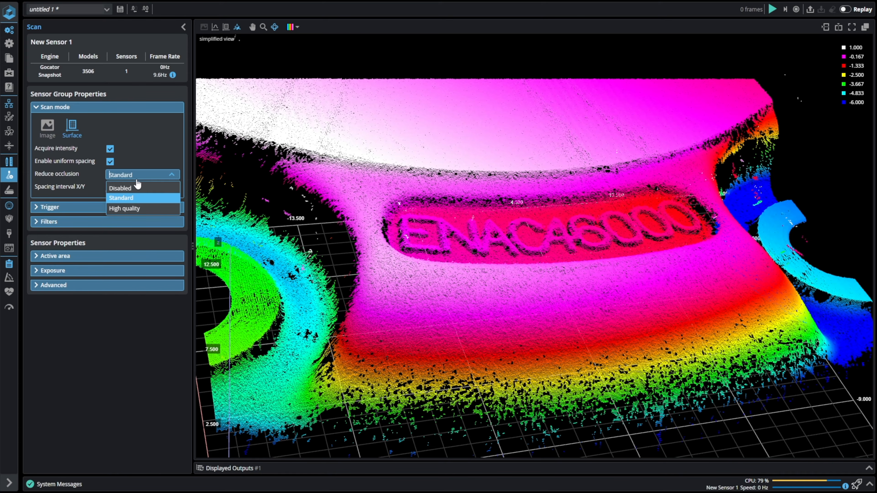
pyautogui.click(138, 209)
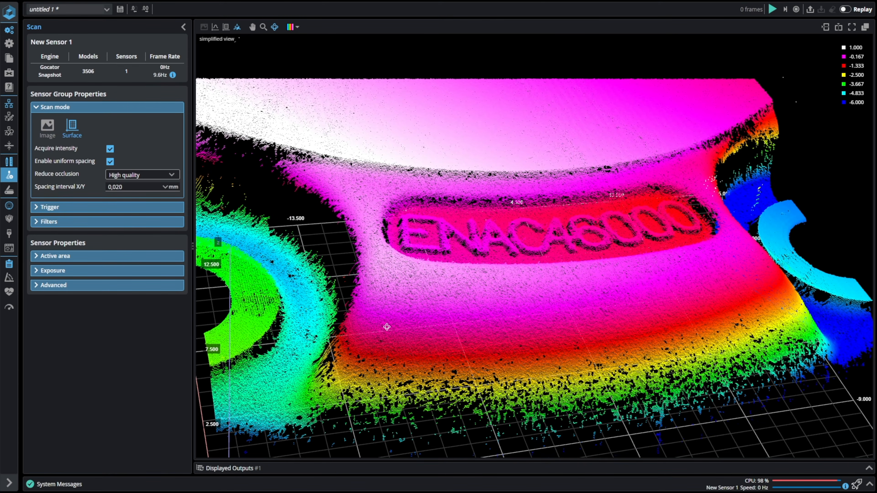
pyautogui.moveTo(389, 330); pyautogui.dragTo(530, 268)
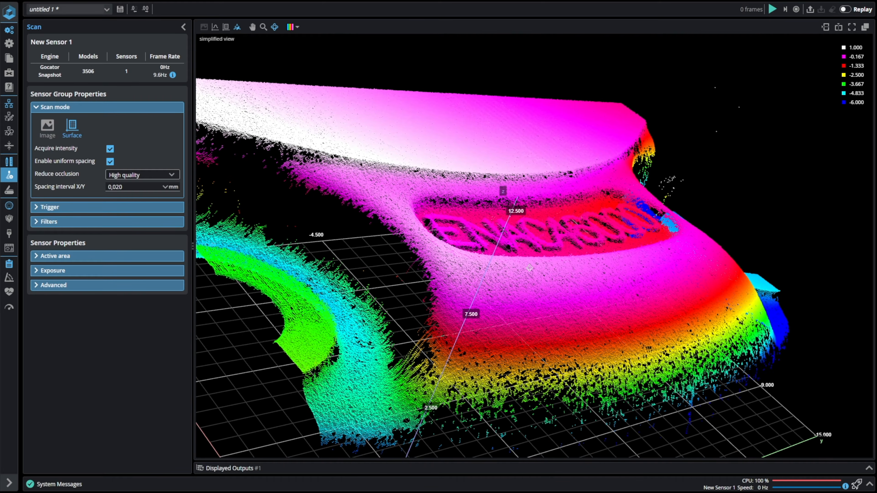
pyautogui.moveTo(633, 204); pyautogui.dragTo(511, 207)
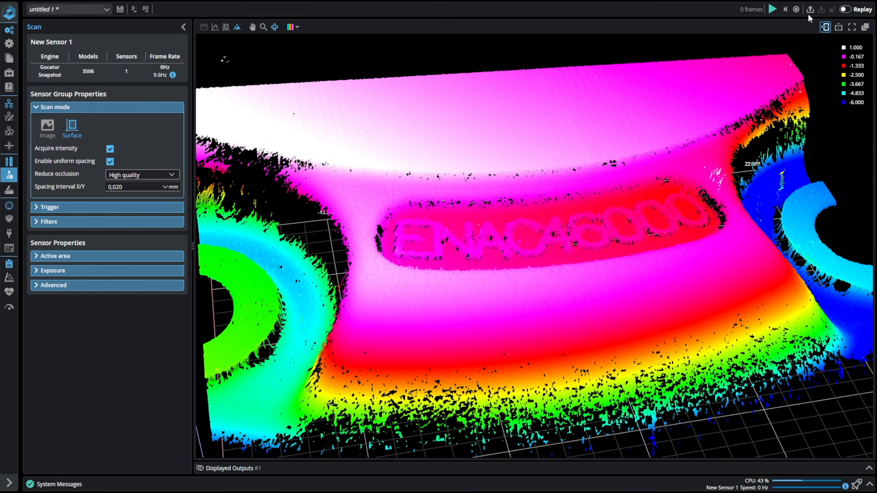
# - Capture new snapshots with high-quality occlusion reduction and inspect the engraved lettering in 3D from several angles
pyautogui.click(785, 10)
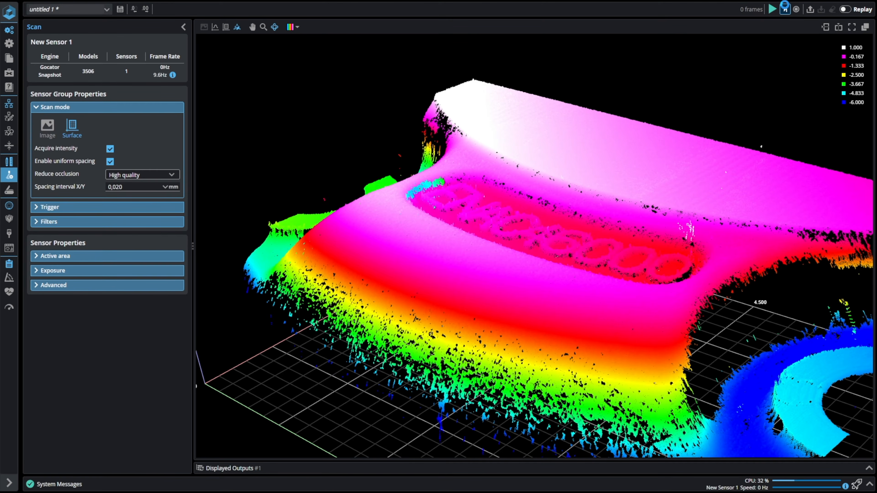
pyautogui.click(785, 10)
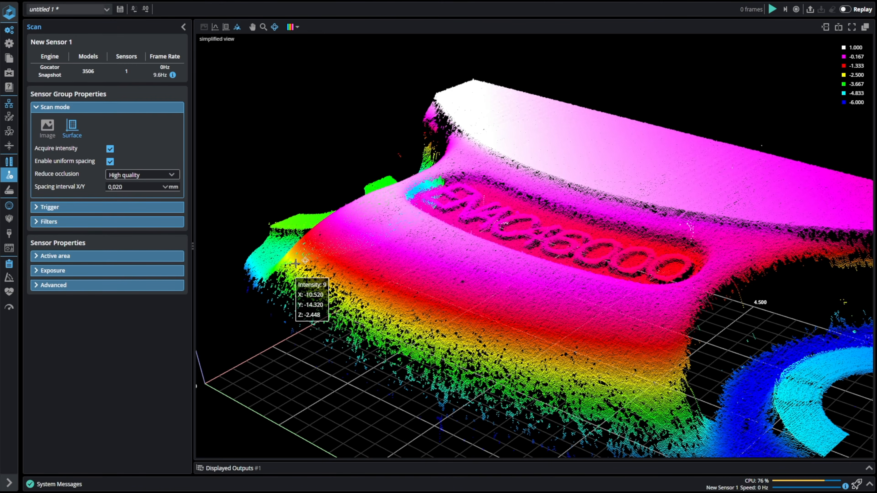
pyautogui.moveTo(307, 297); pyautogui.dragTo(463, 351)
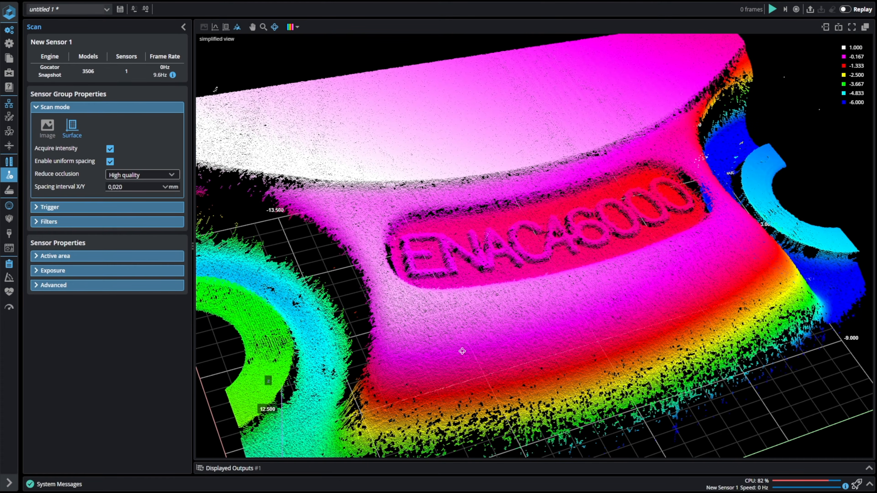
pyautogui.scroll(2, 364, 396)
pyautogui.moveTo(364, 396); pyautogui.dragTo(296, 334)
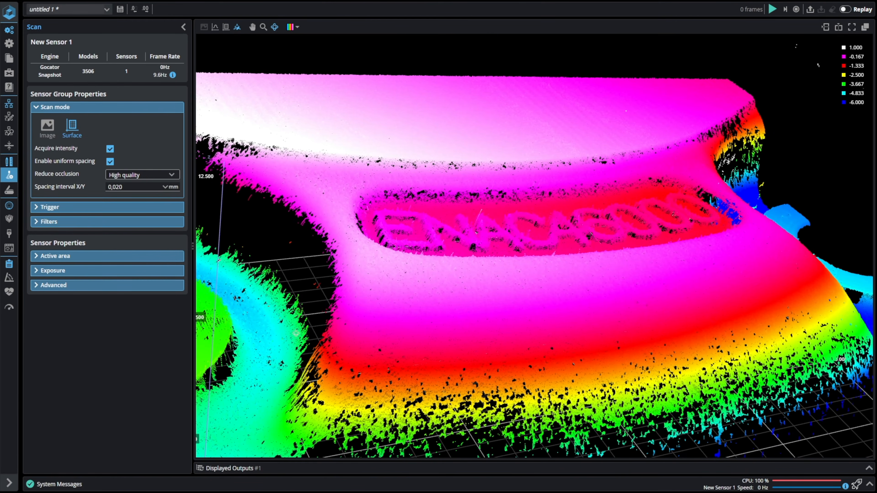
# - Change the sensor's exposure mode from single to Multiple
pyautogui.click(74, 108)
pyautogui.click(55, 186)
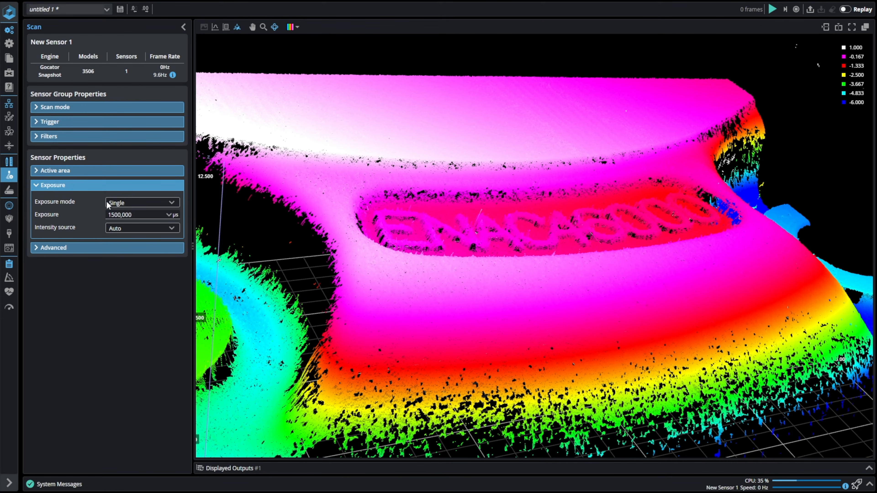
pyautogui.click(126, 204)
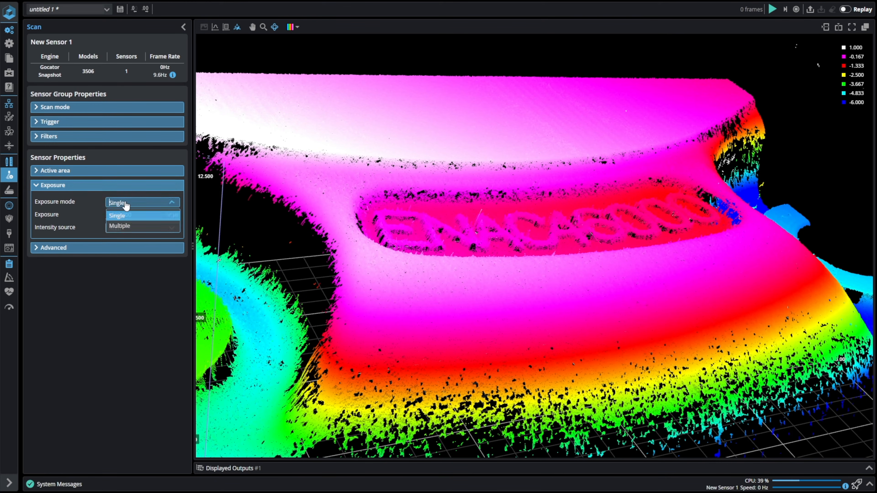
pyautogui.click(128, 227)
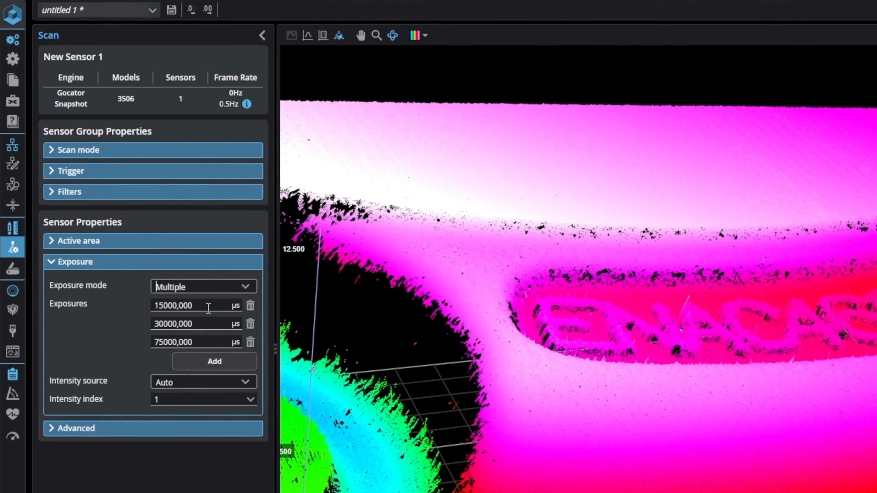
# - Set the three exposures to 100, 200 and 1500 µs
pyautogui.click(157, 304)
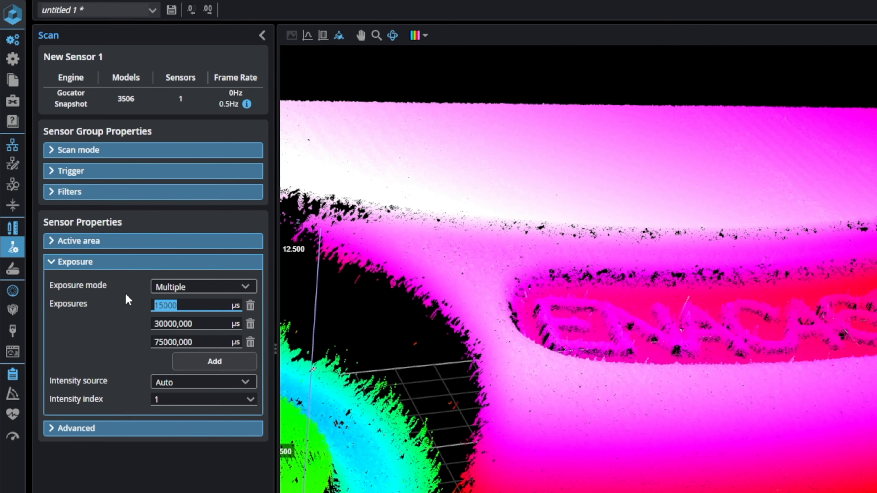
pyautogui.write('100')
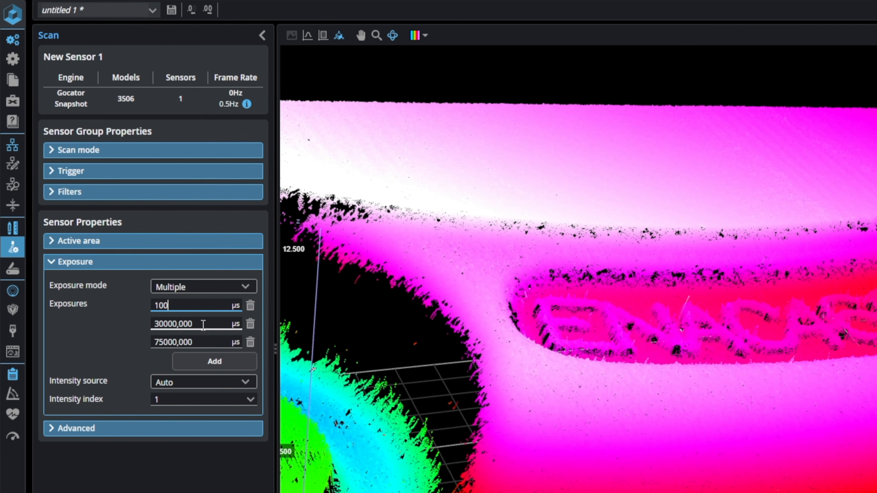
pyautogui.click(203, 325)
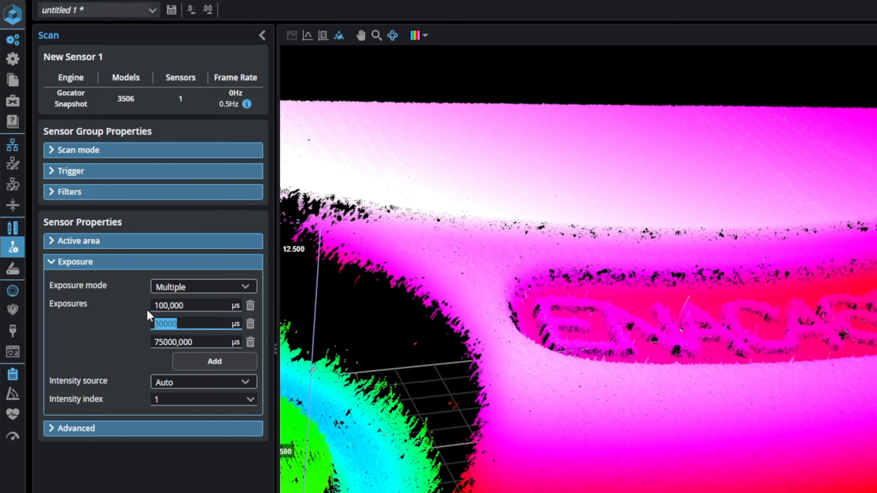
pyautogui.write('200')
pyautogui.click(200, 342)
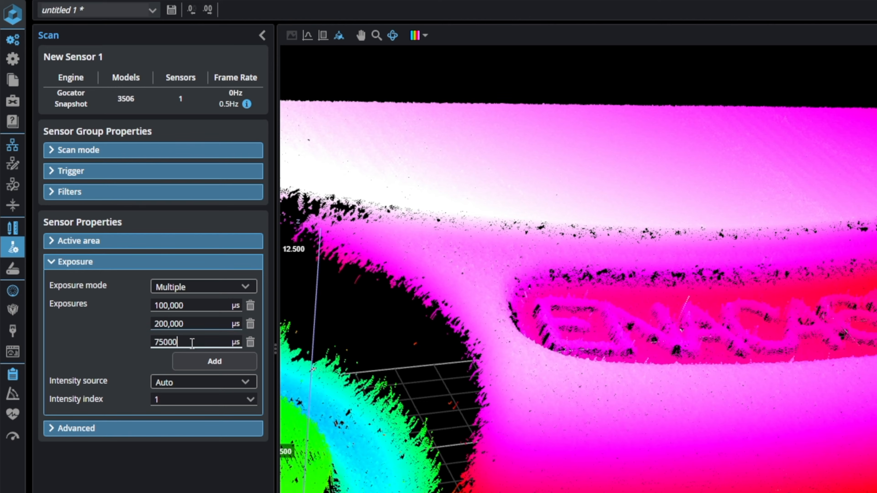
pyautogui.moveTo(146, 344); pyautogui.dragTo(145, 344)
pyautogui.write('1')
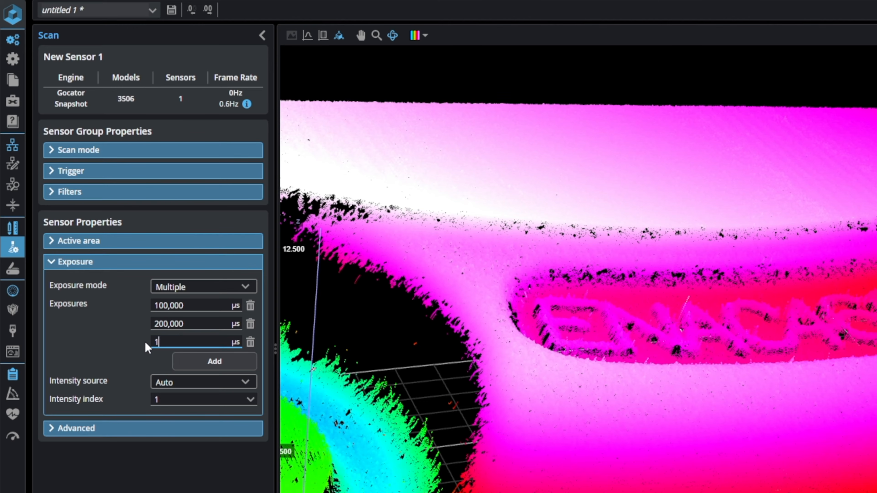
pyautogui.write('500')
pyautogui.click(115, 349)
# - Set the intensity index to 3, capture the surface with multiple exposures and inspect it in 3D
pyautogui.click(172, 399)
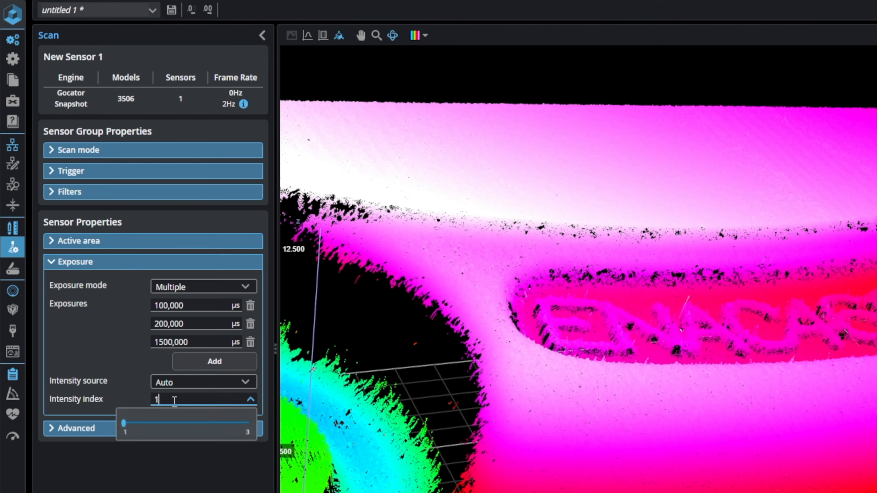
pyautogui.moveTo(123, 427); pyautogui.dragTo(249, 425)
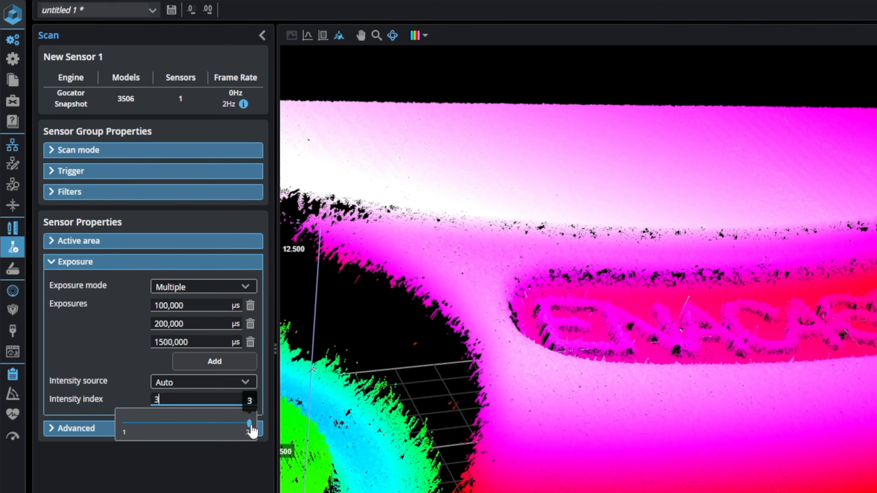
pyautogui.click(106, 351)
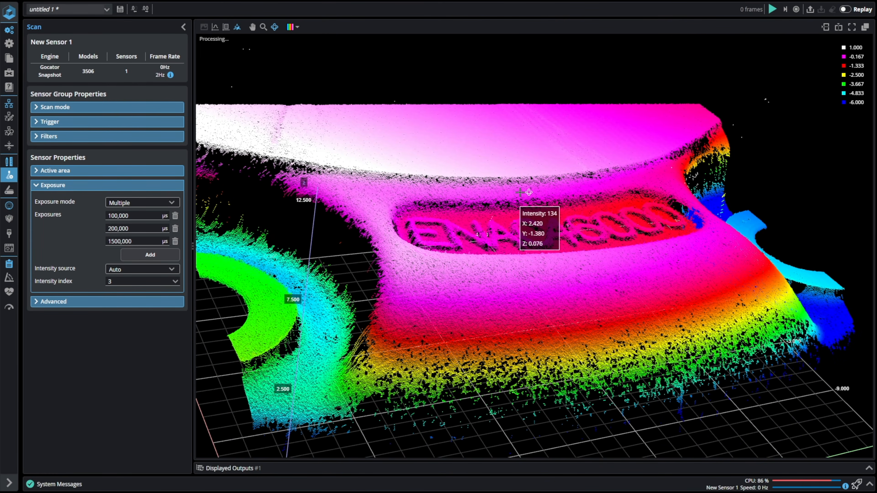
pyautogui.moveTo(516, 188); pyautogui.dragTo(233, 347)
pyautogui.moveTo(251, 318)
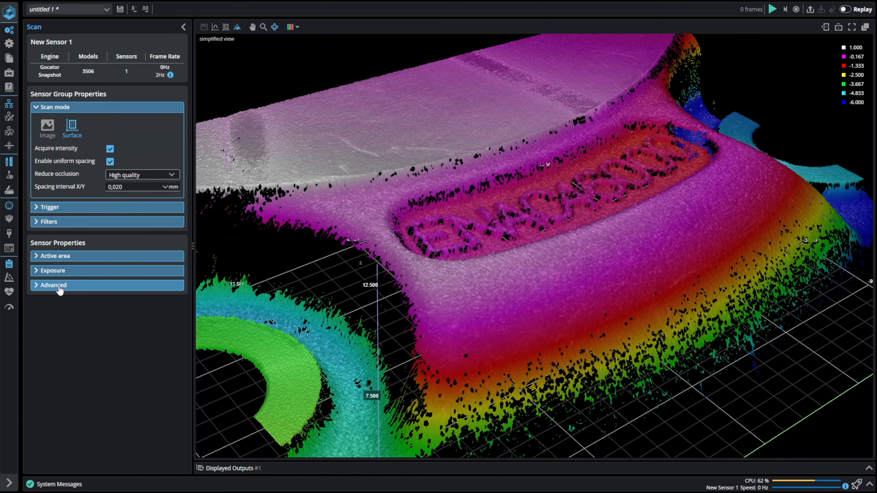
# - Set the sensor's material type to Interreflective in the advanced properties and inspect the rescanned surface in 3D
pyautogui.click(60, 289)
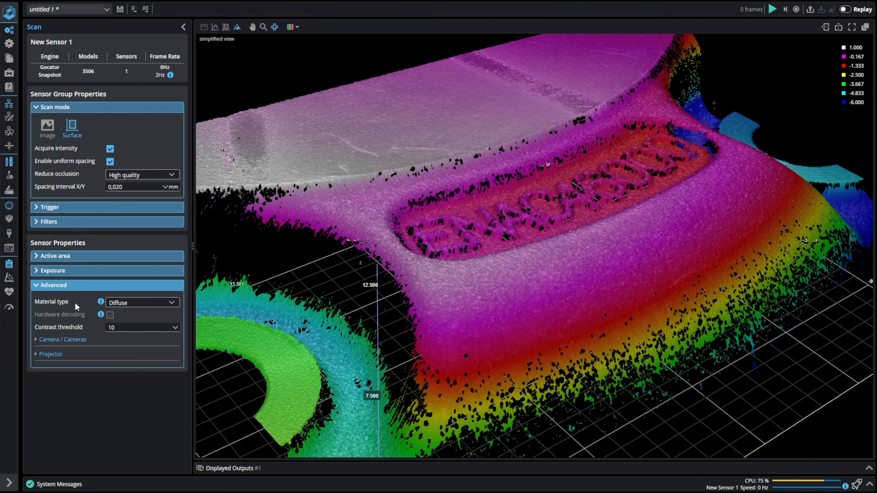
pyautogui.click(138, 306)
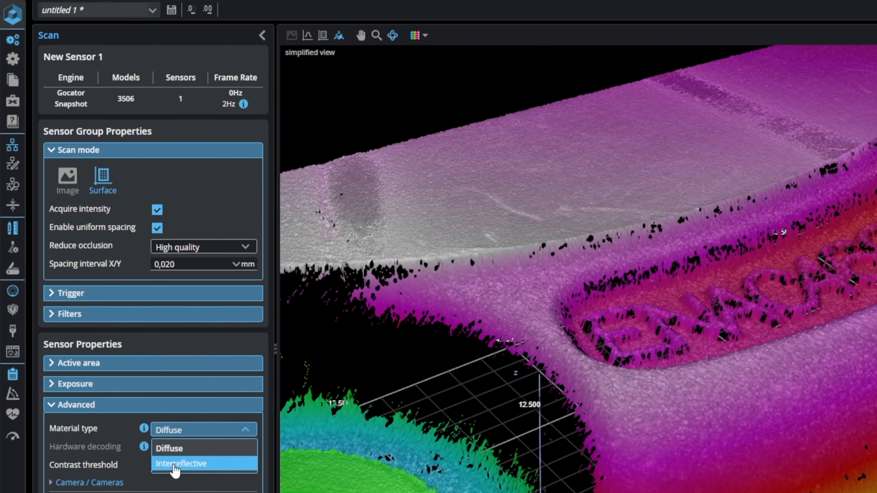
pyautogui.click(174, 465)
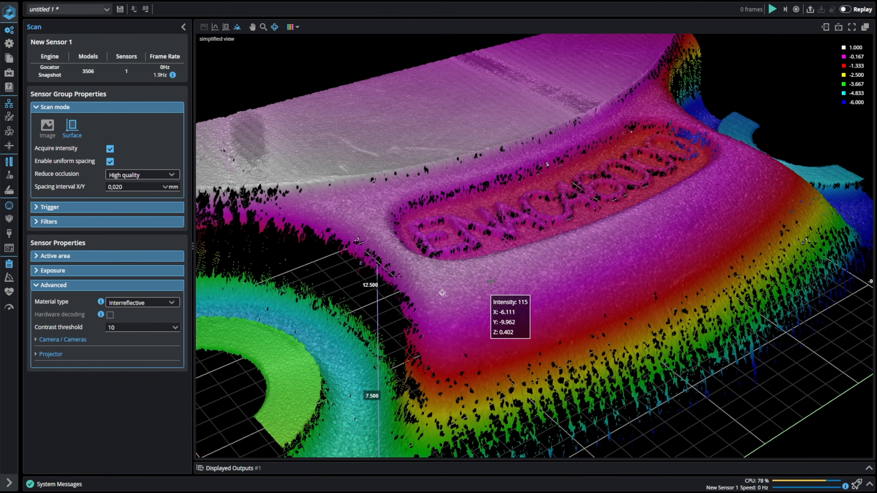
pyautogui.moveTo(508, 296); pyautogui.dragTo(451, 211)
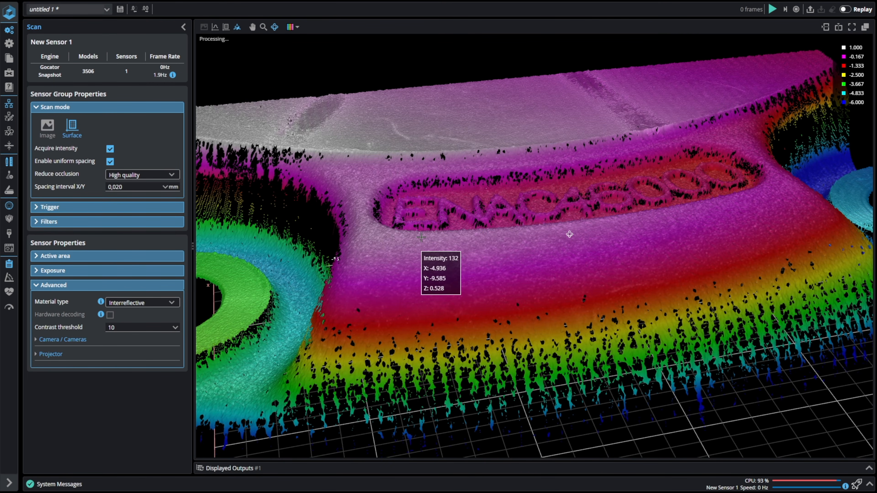
pyautogui.moveTo(747, 237); pyautogui.dragTo(872, 249)
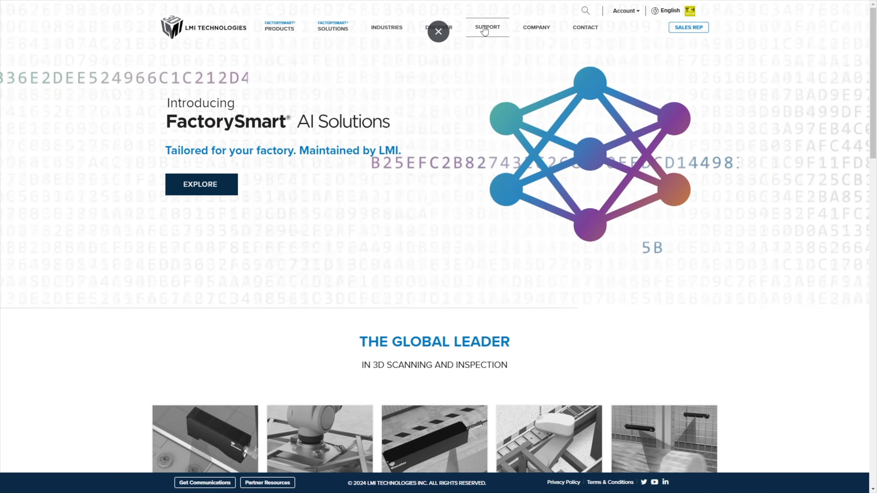
# - On the LMI Technologies website, open the Gocator 3200 product downloads and filter them by file type DAT
pyautogui.moveTo(495, 32)
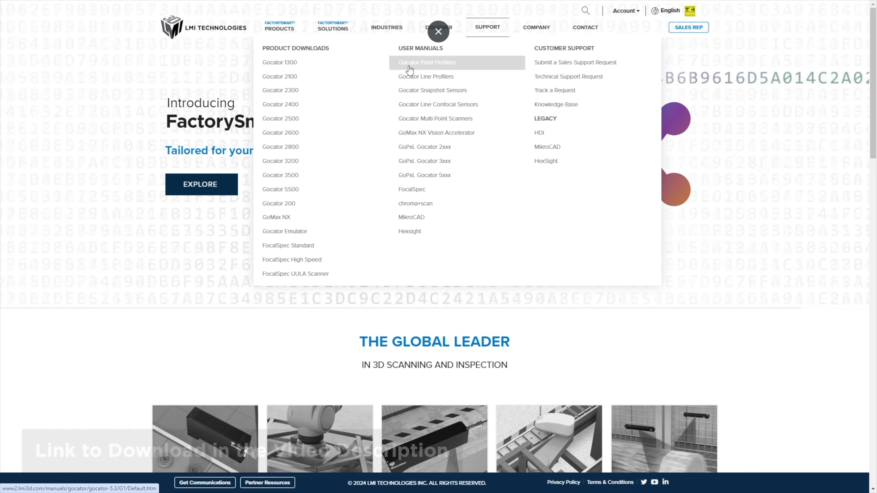
pyautogui.click(300, 161)
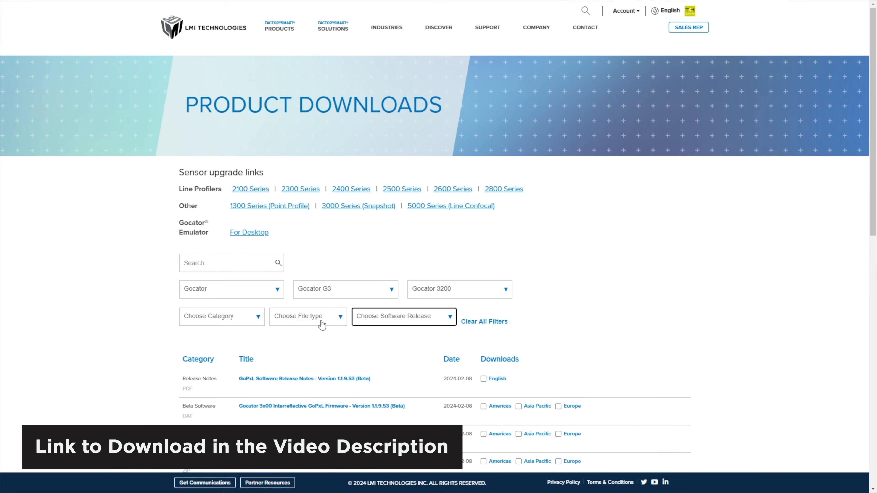
pyautogui.click(321, 322)
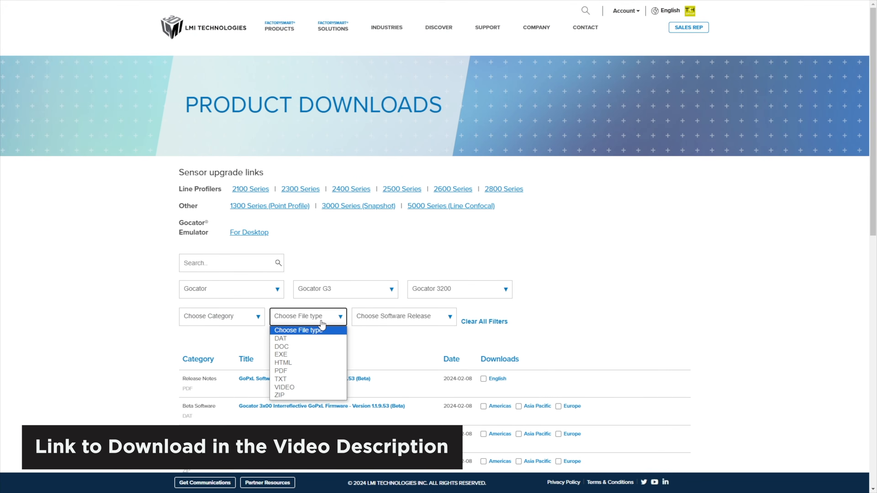
pyautogui.click(296, 338)
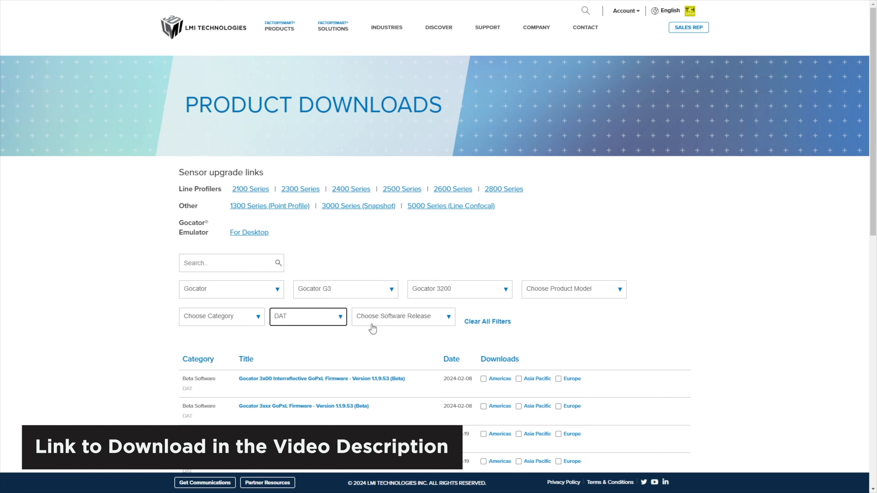
# - Open the download page of Gocator 3x00 Interreflective GoPxL Firmware - Version 1.1.9.53 (Beta) and highlight its title
pyautogui.scroll(-4, 366, 330)
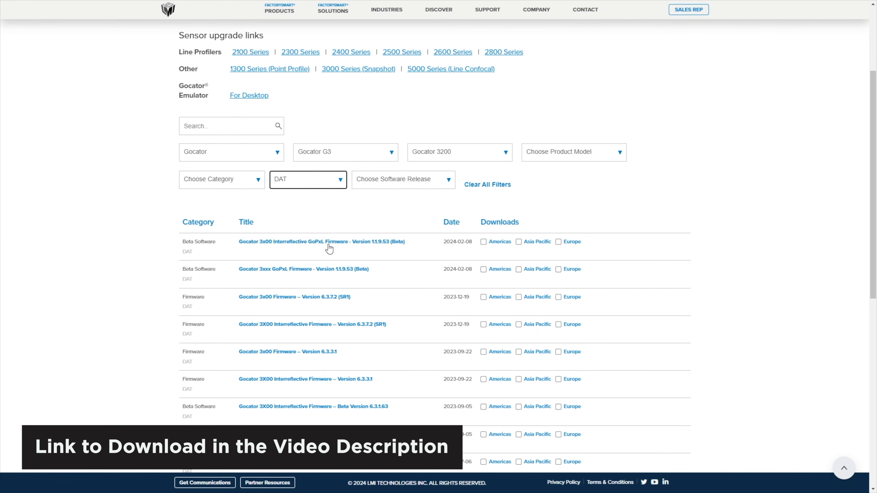
pyautogui.click(316, 242)
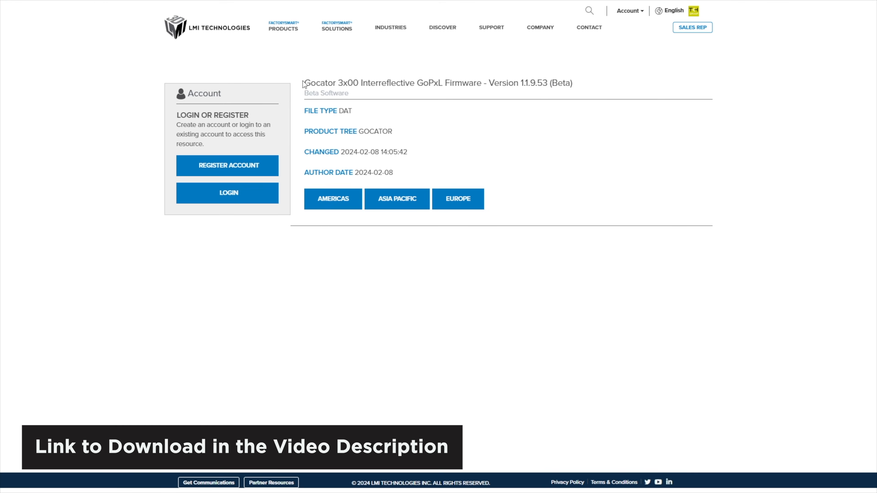
pyautogui.moveTo(305, 83); pyautogui.dragTo(549, 83)
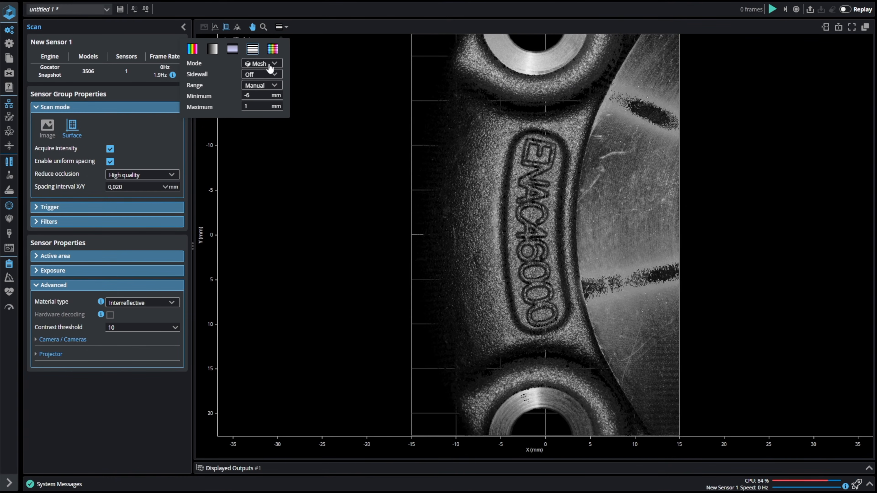
# - Back in GoPxL, inspect the greyscale intensity surface in the 3D view and choose the combined height and intensity colouring
pyautogui.click(237, 28)
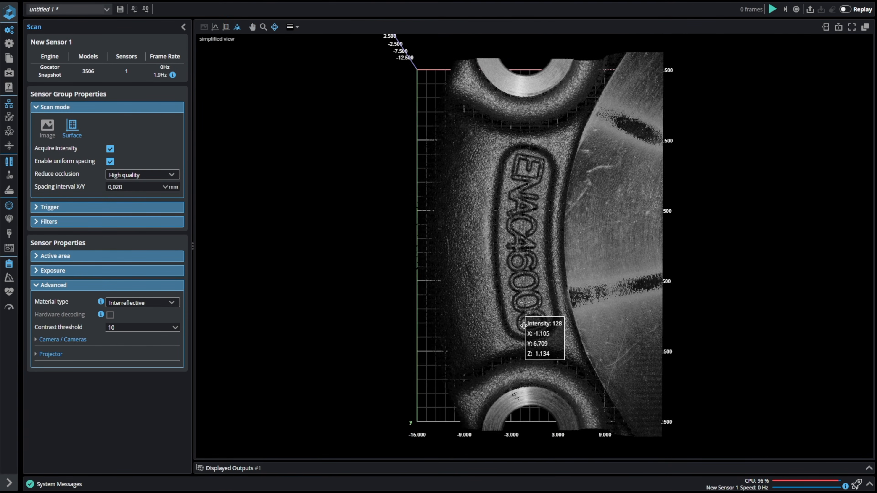
pyautogui.moveTo(519, 318); pyautogui.dragTo(738, 309)
pyautogui.moveTo(572, 278); pyautogui.dragTo(592, 277)
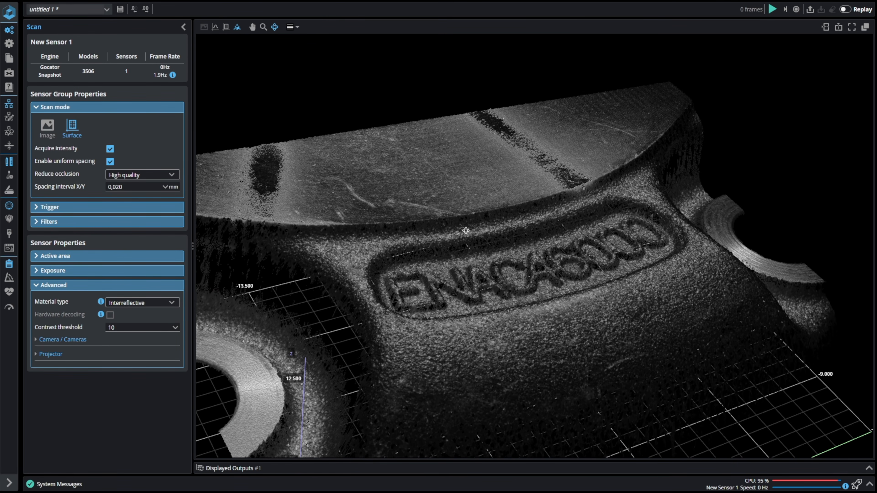
pyautogui.click(297, 28)
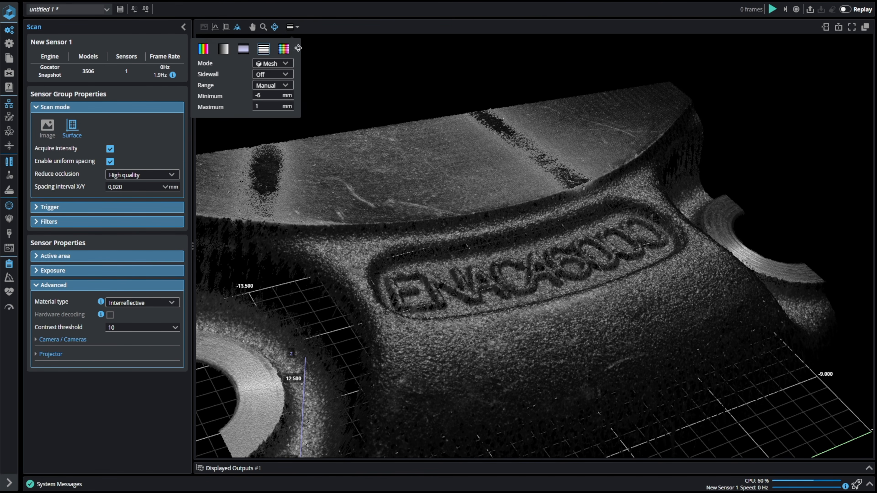
pyautogui.click(286, 53)
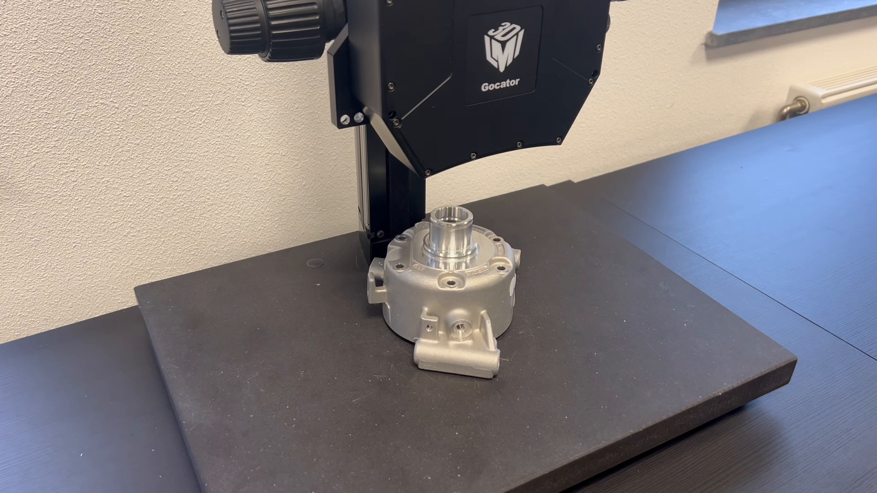